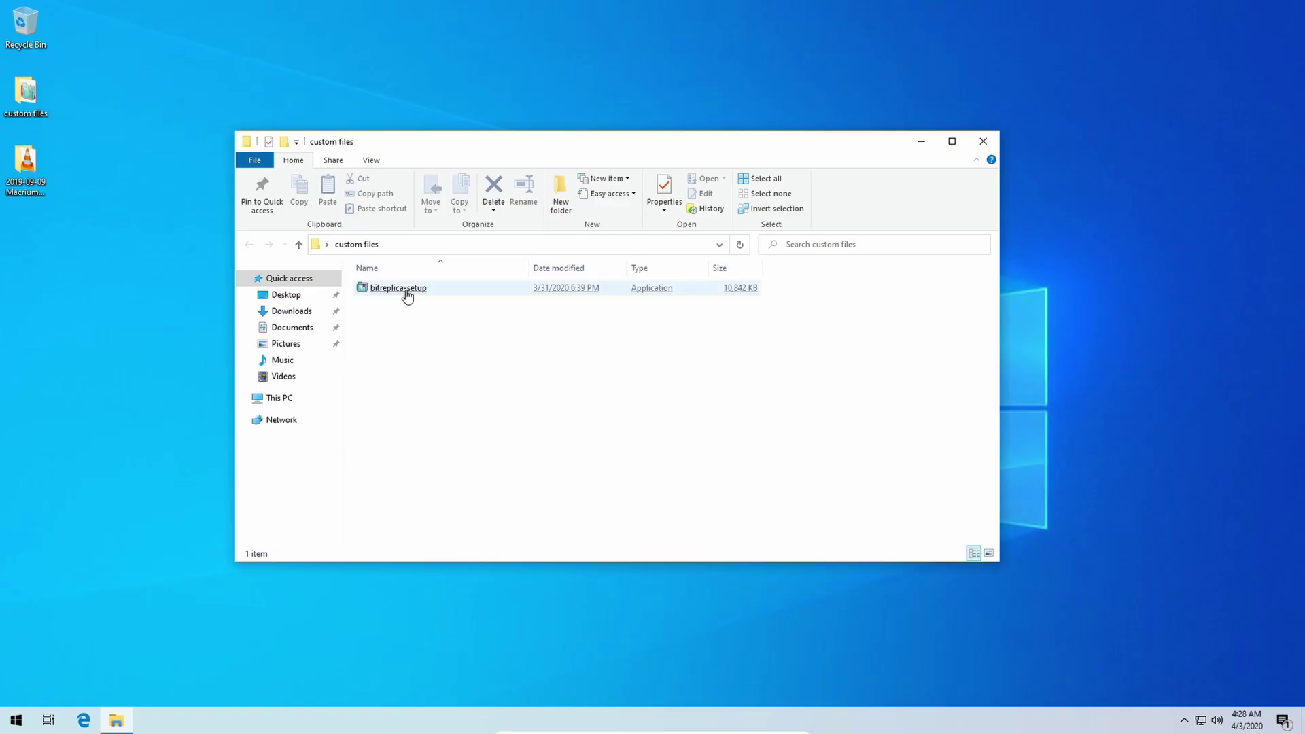
# Run the bitreplica-setup installer with administrator approval and start installing BitReplica.
pyautogui.click(407, 294)
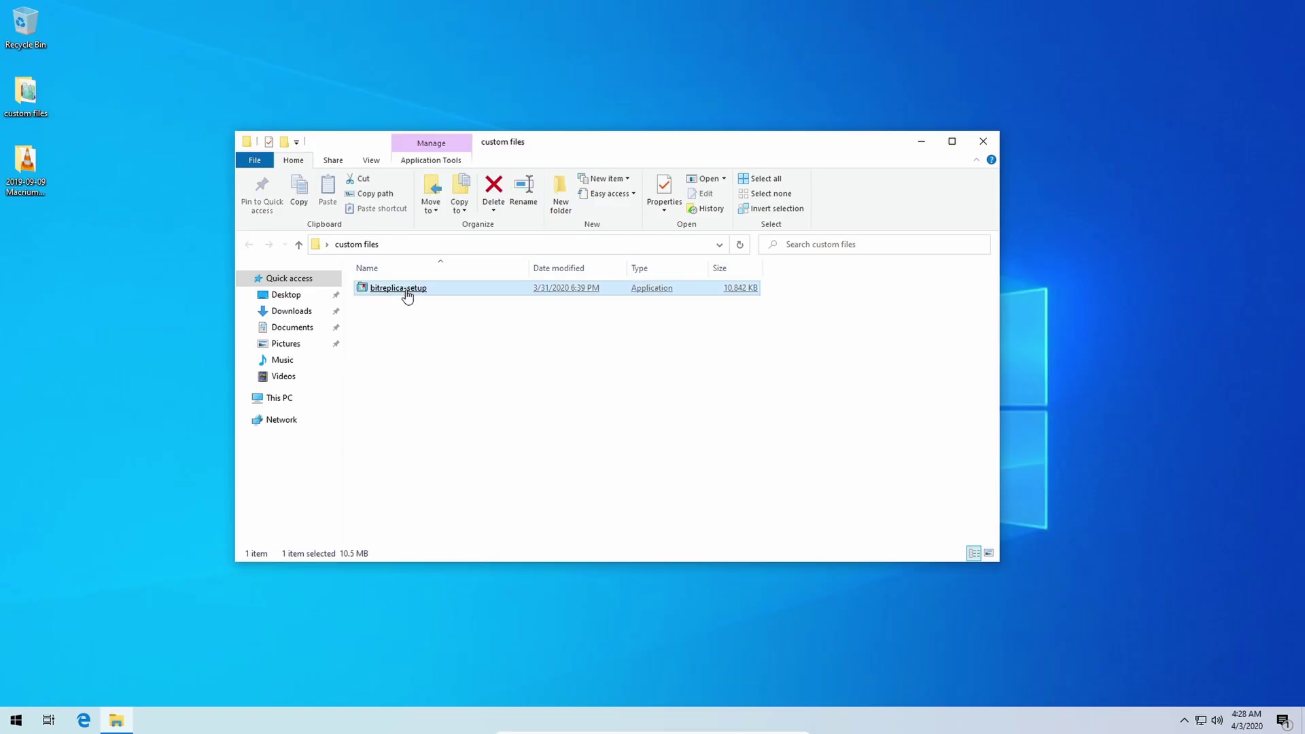
pyautogui.click(593, 452)
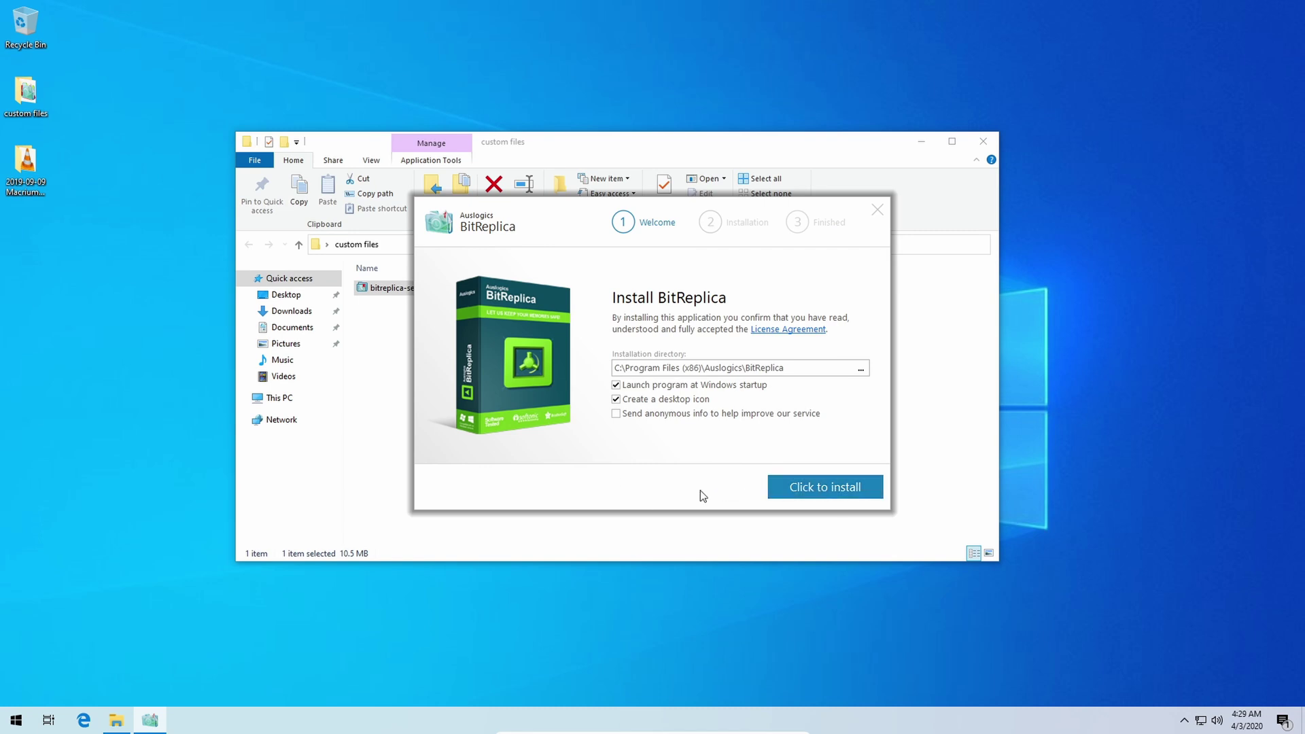
pyautogui.click(804, 484)
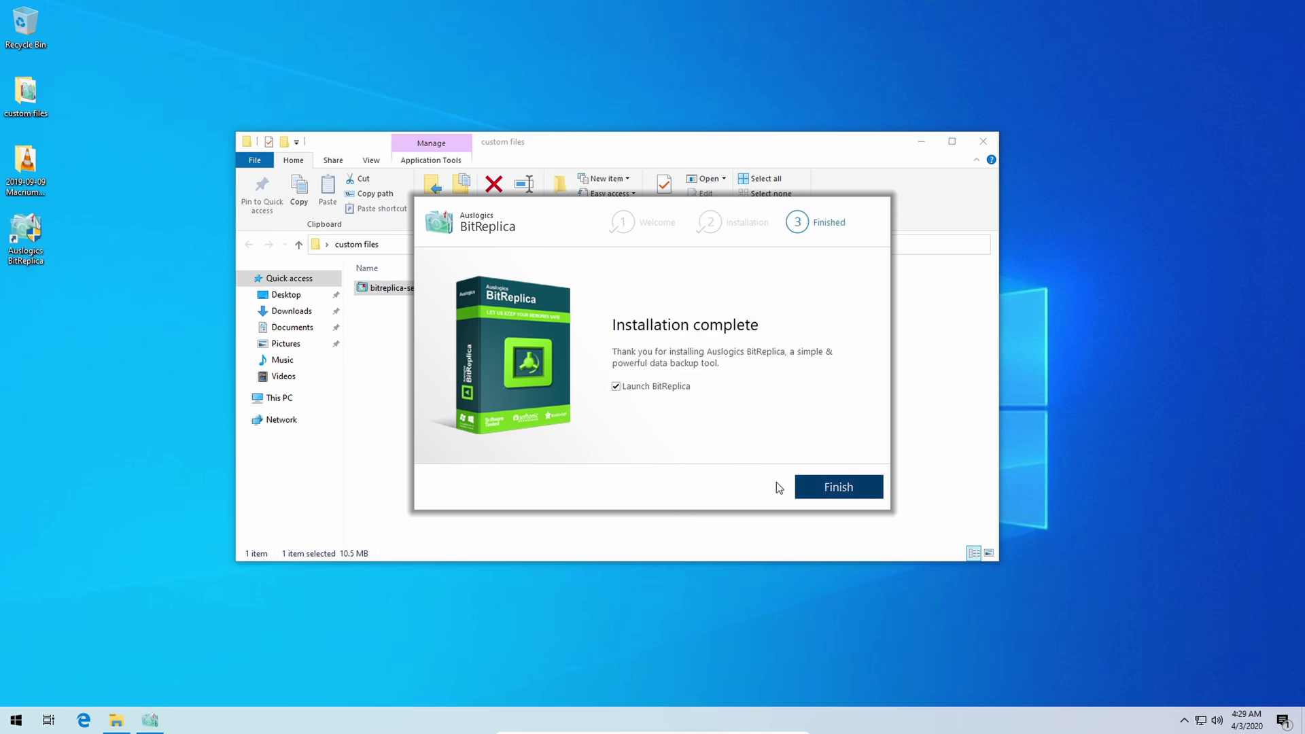
# Finish setup with BitReplica launching, then cancel the stray VLC download and close Brave.
pyautogui.click(838, 486)
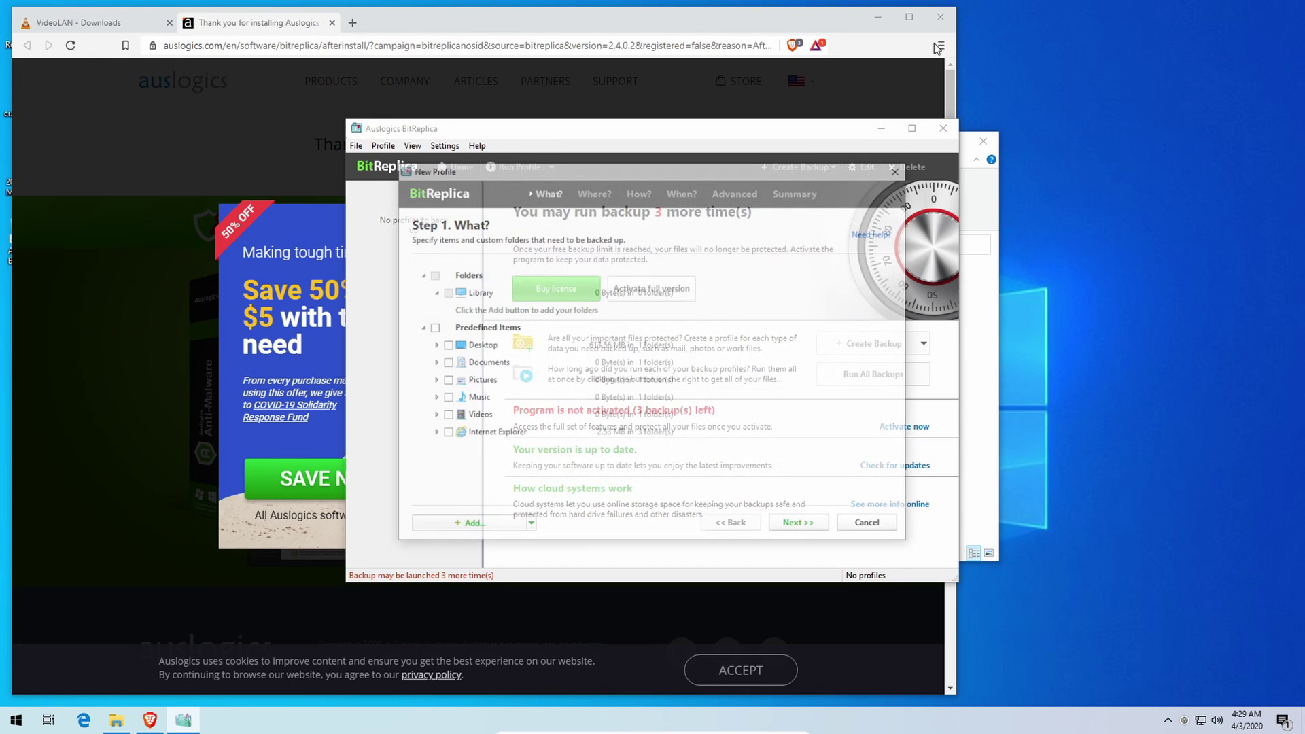
pyautogui.click(943, 21)
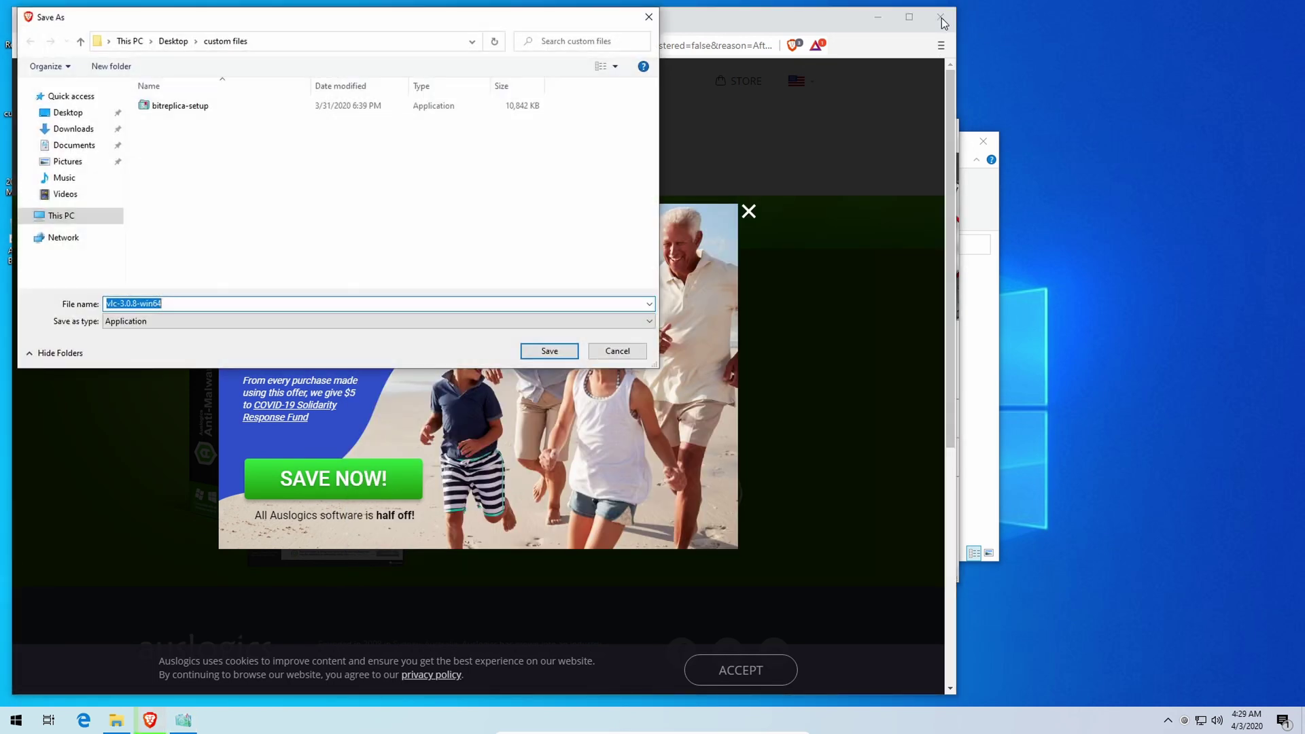
pyautogui.click(570, 359)
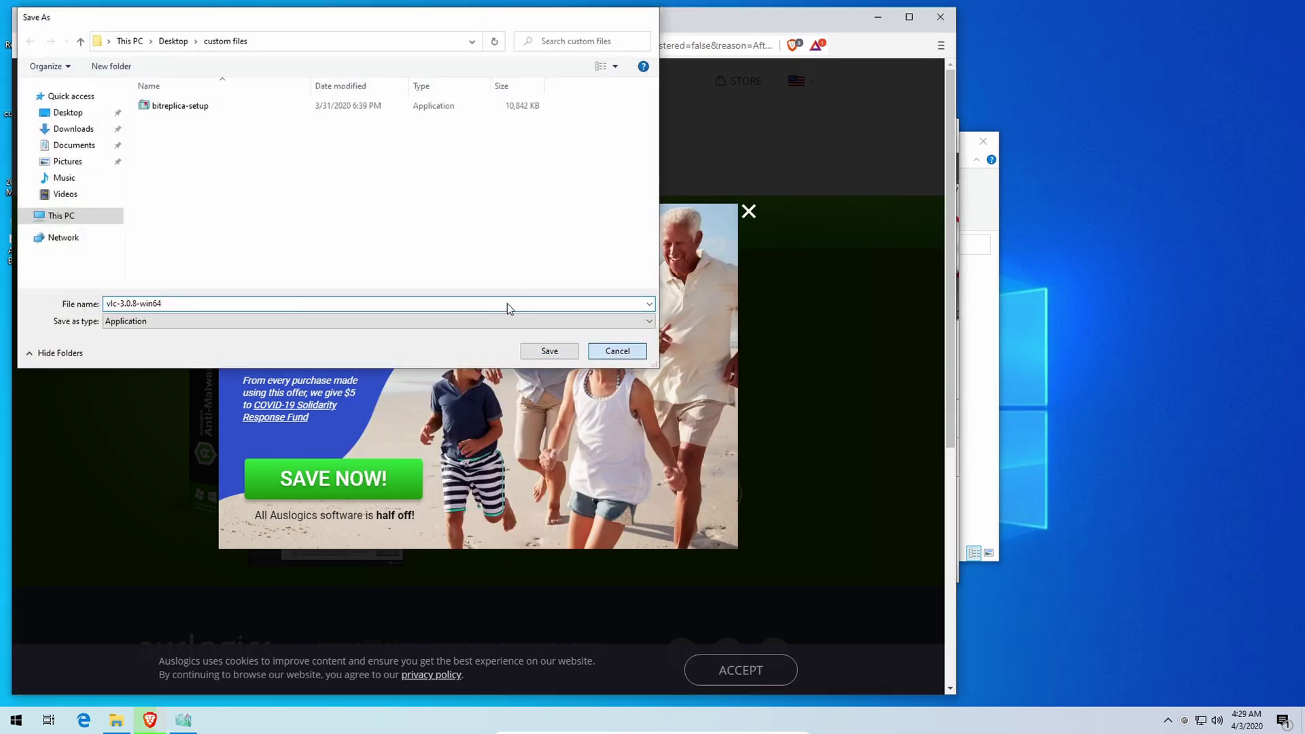
pyautogui.click(934, 23)
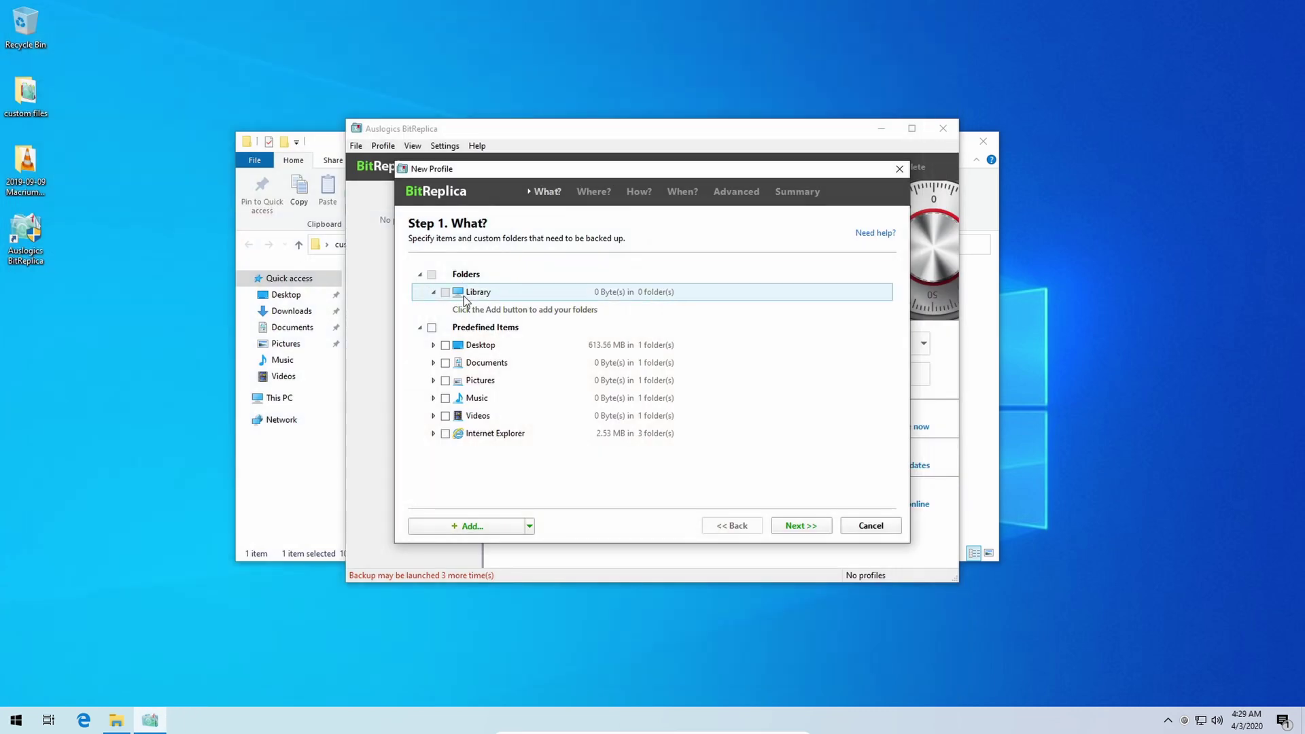
# Cancel the New Profile wizard without creating a profile.
pyautogui.click(851, 526)
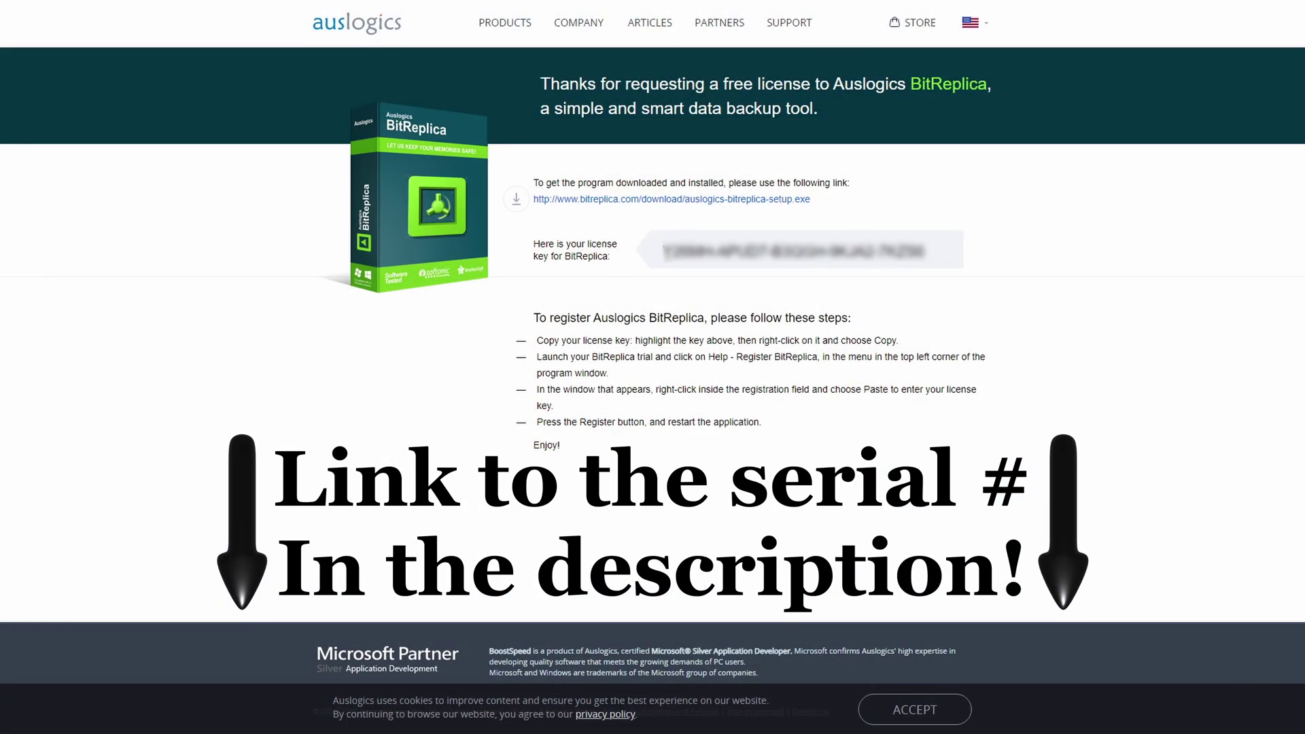
# Highlight the license key on the free-license page and copy it from the right-click menu.
pyautogui.moveTo(663, 252); pyautogui.dragTo(930, 259)
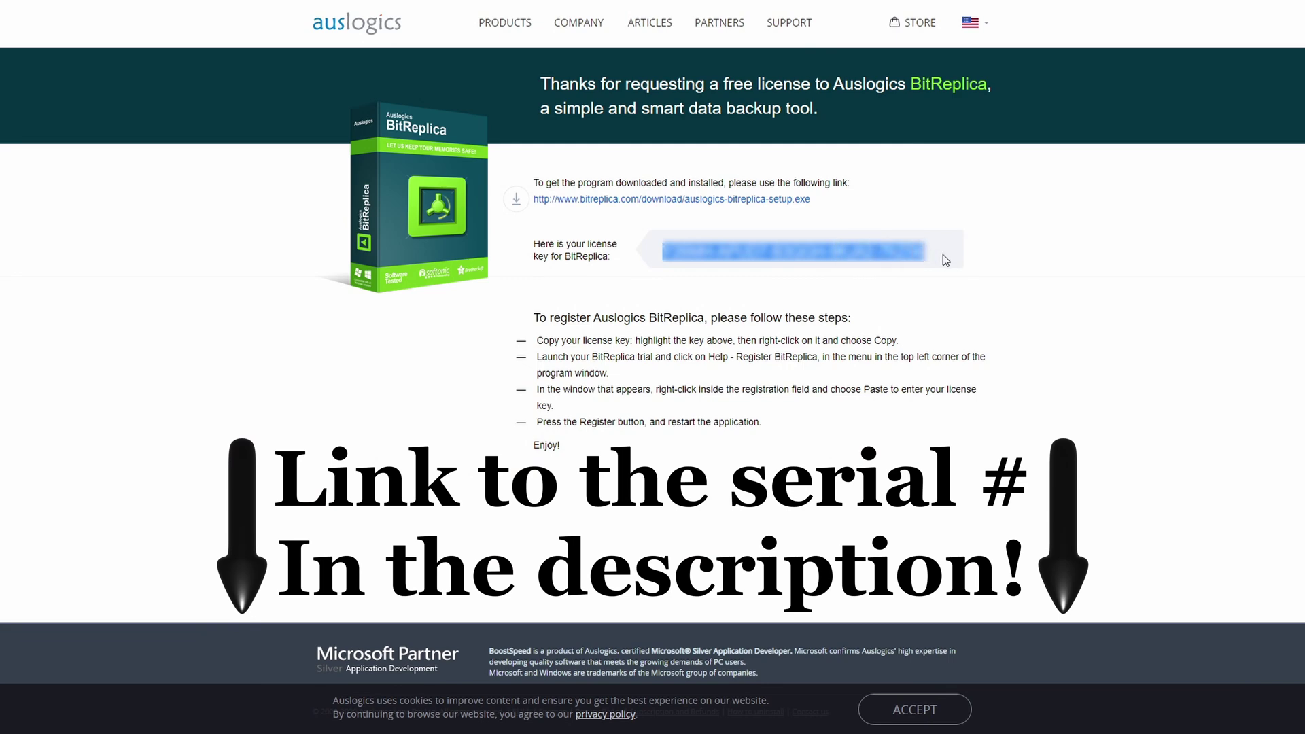
pyautogui.rightClick(943, 257)
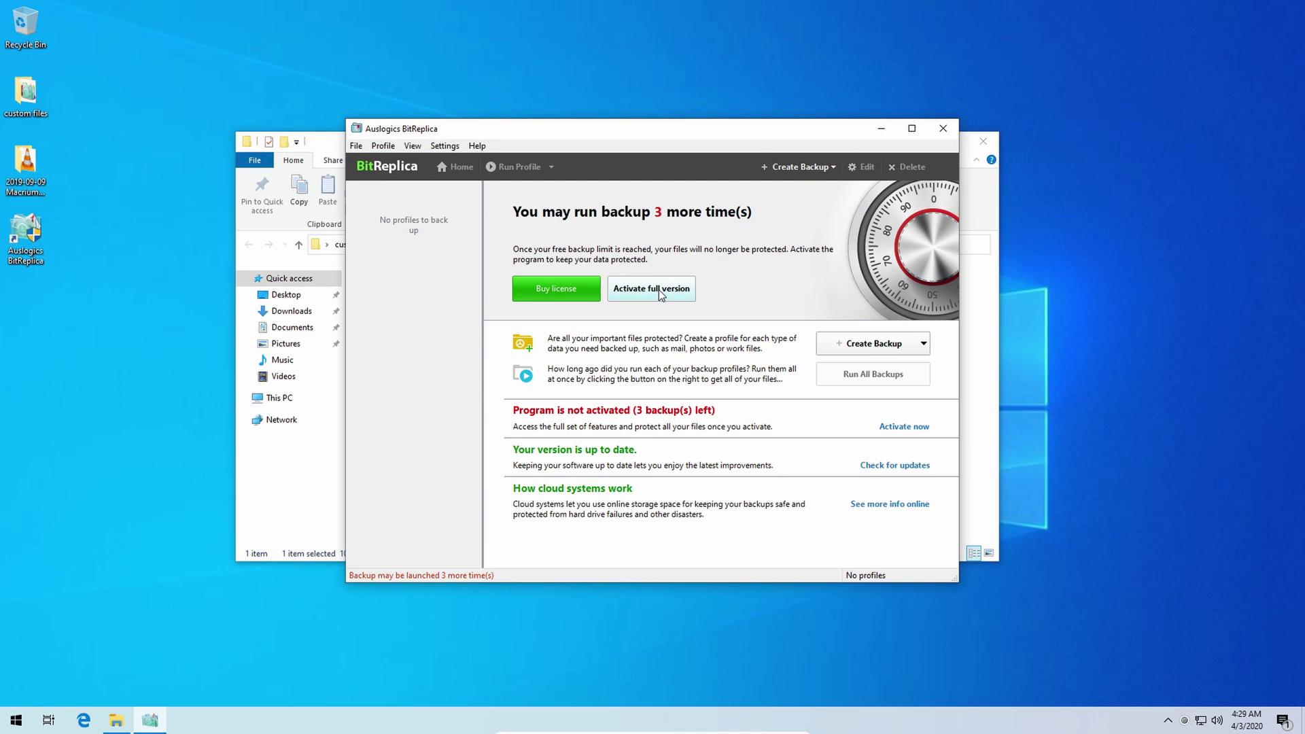
# Activate the full version by replacing the key field with the copied license key and registering.
pyautogui.click(653, 289)
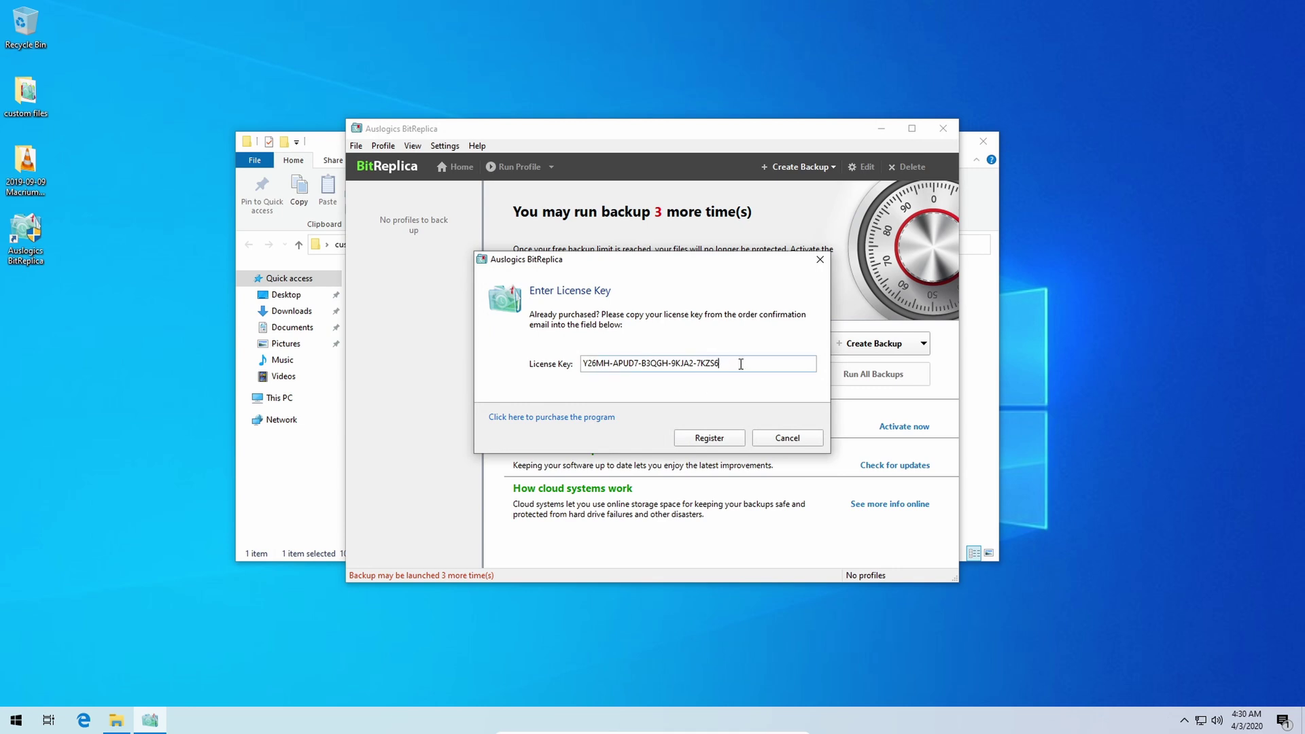
pyautogui.hotkey('ctrl', 'a')
pyautogui.hotkey('ctrl', 'c')
pyautogui.press('BackSpace')
pyautogui.rightClick(659, 365)
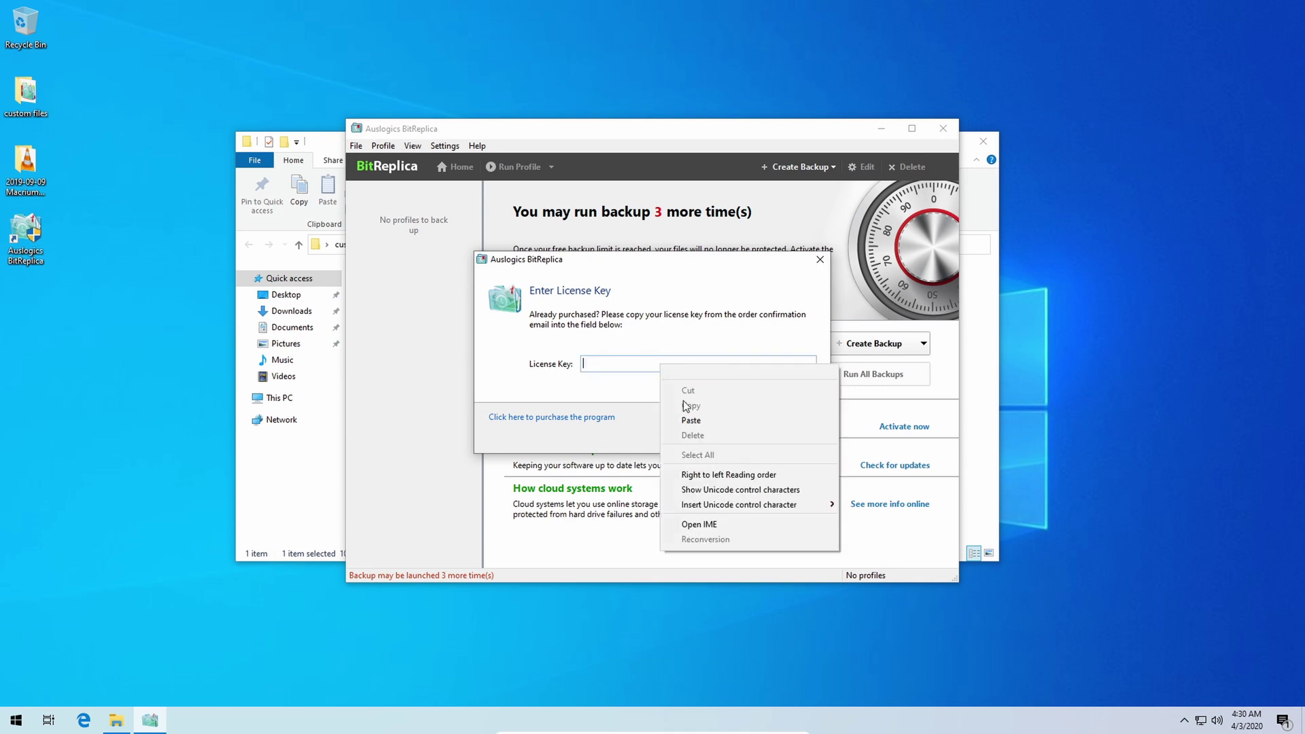
pyautogui.click(691, 420)
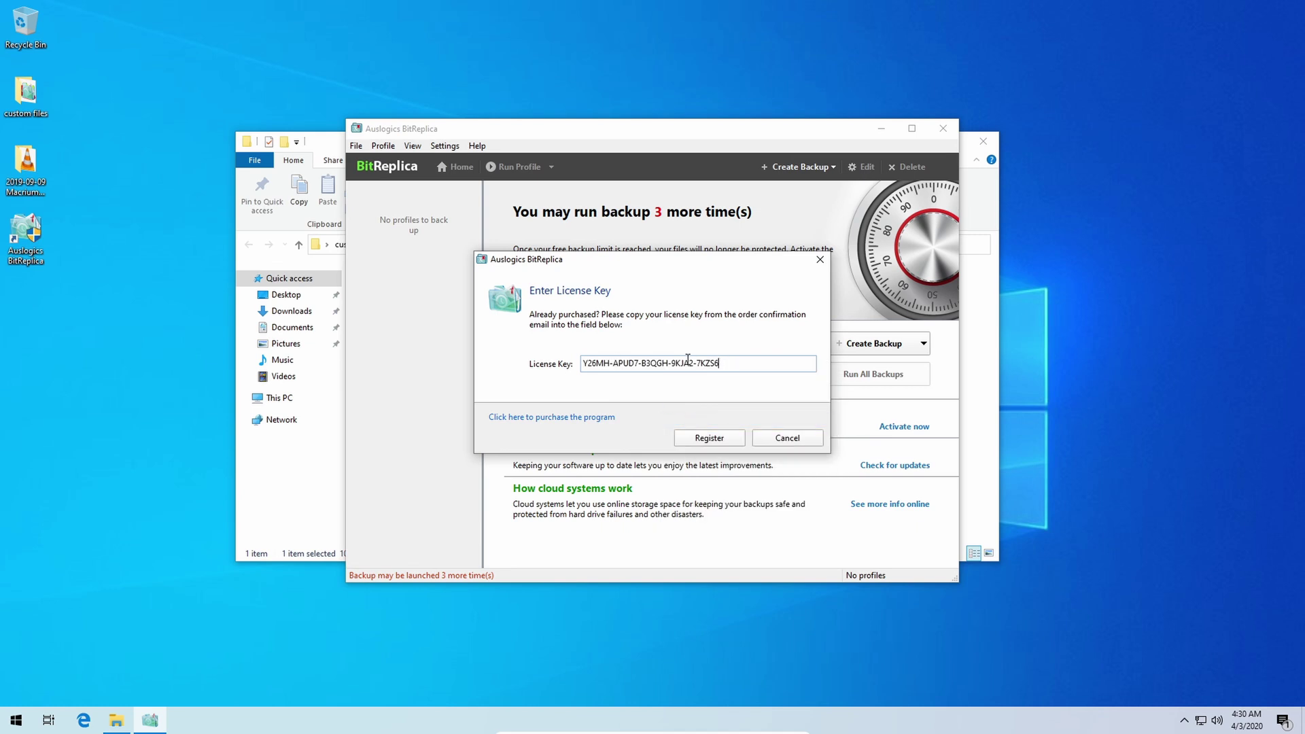
pyautogui.click(712, 438)
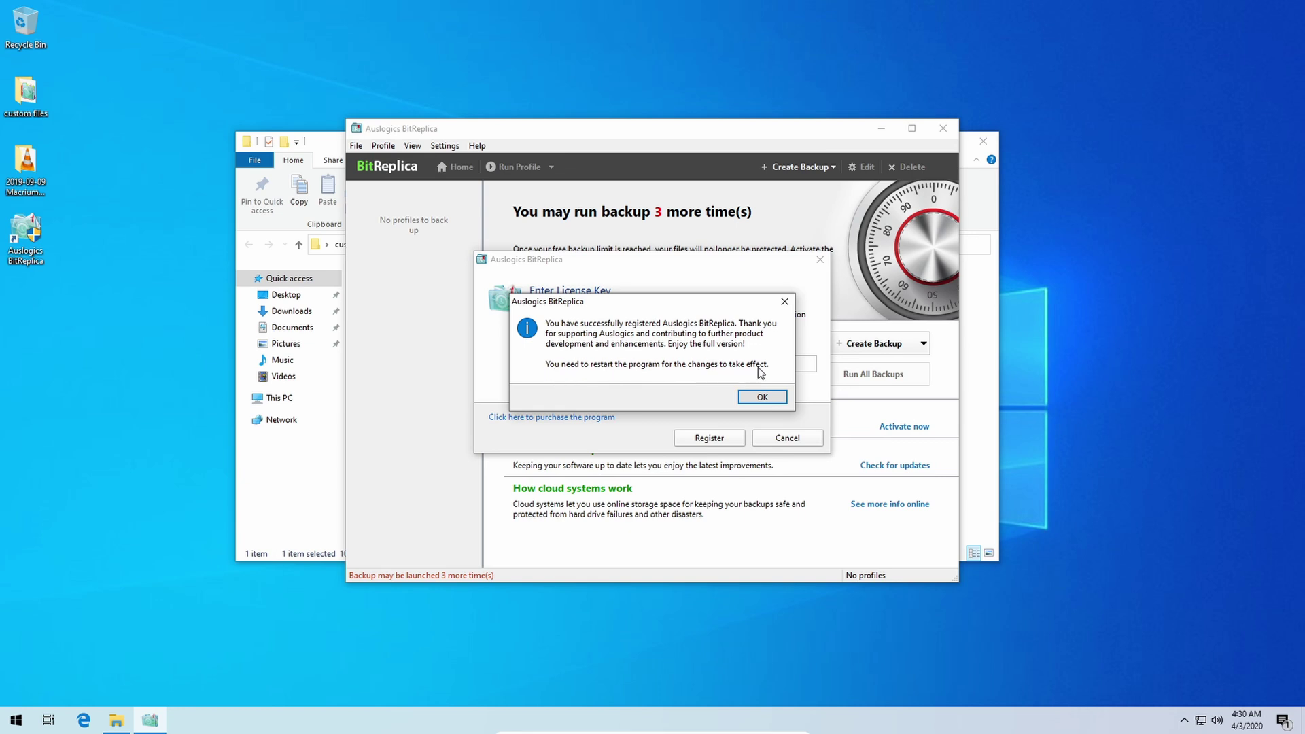
pyautogui.click(770, 398)
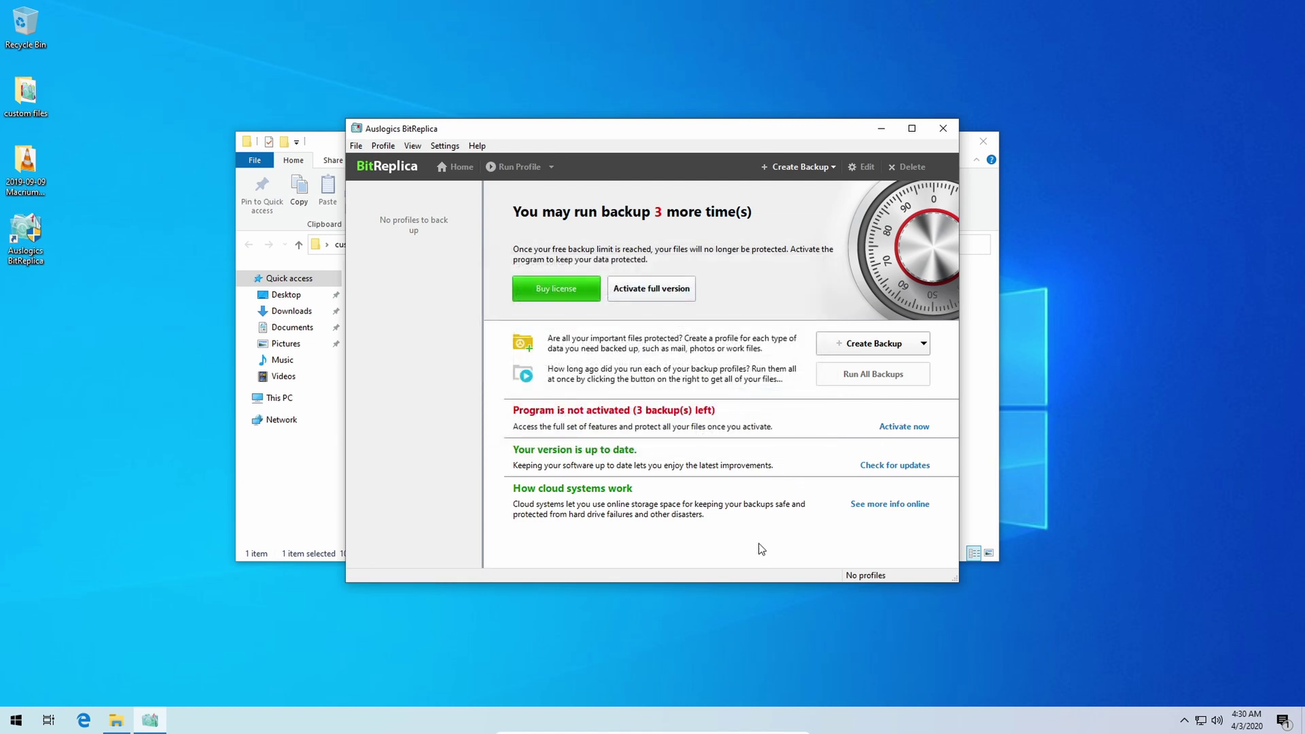
# Quit BitReplica fully from its tray icon and relaunch it from the desktop shortcut as administrator.
pyautogui.click(1186, 723)
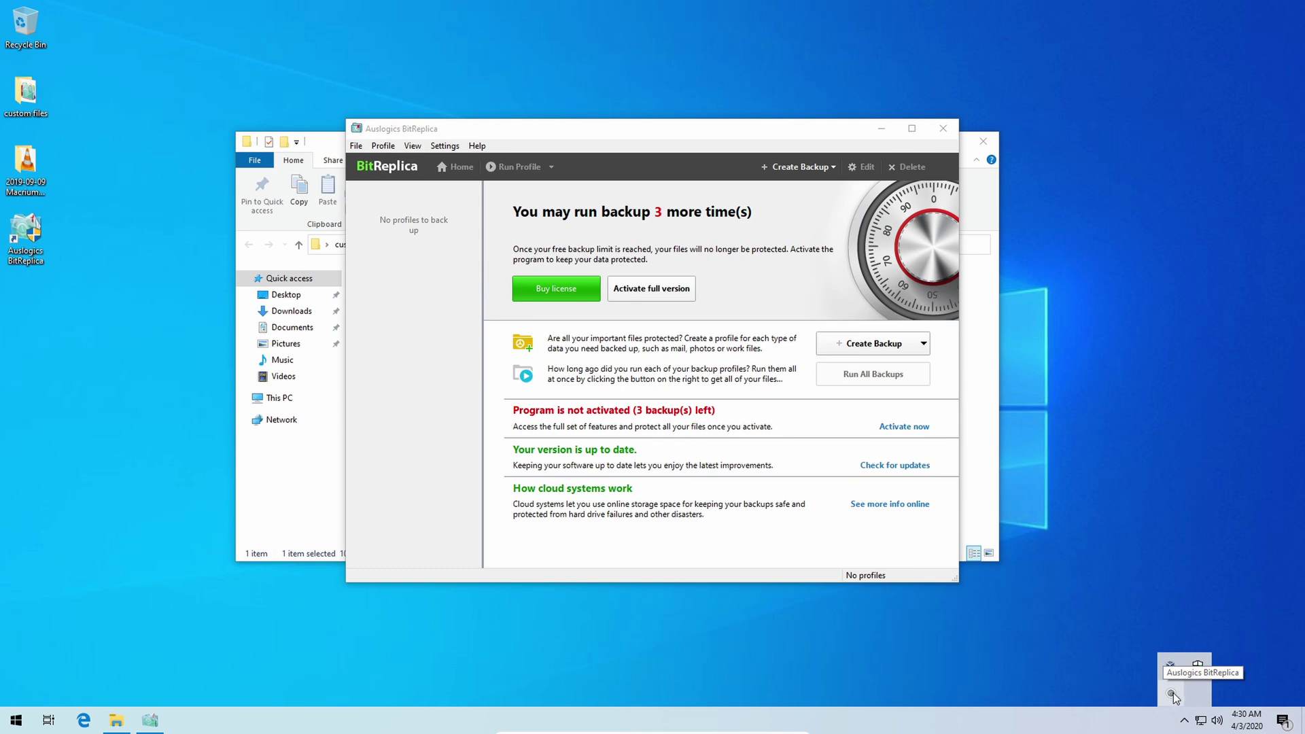
pyautogui.rightClick(1171, 695)
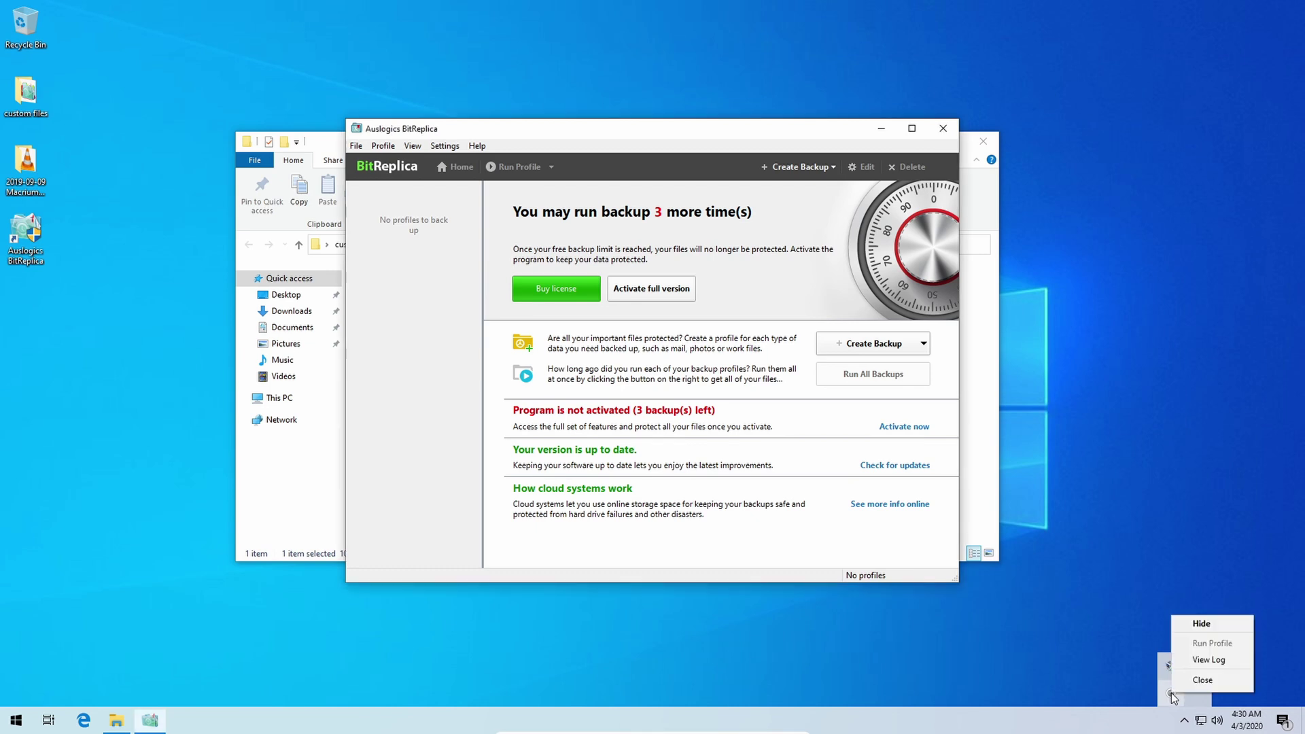
pyautogui.click(1204, 680)
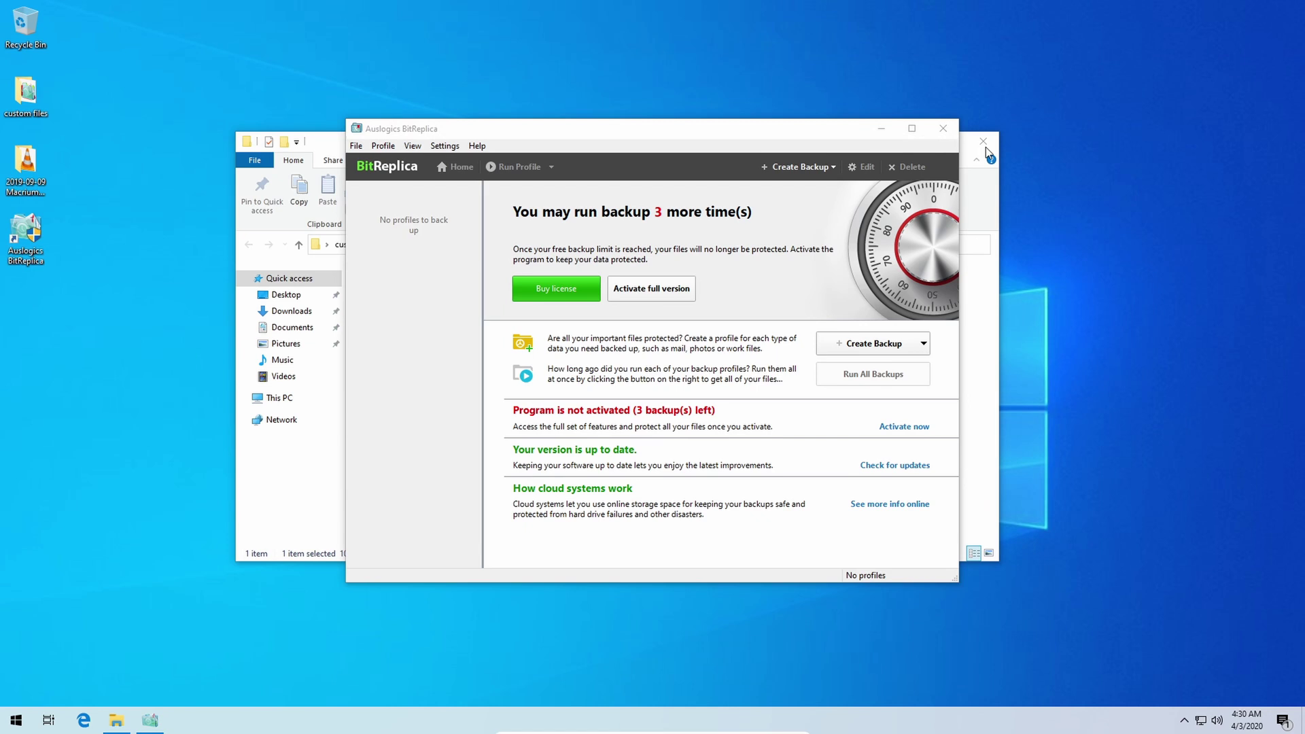
pyautogui.click(1185, 720)
pyautogui.rightClick(1171, 699)
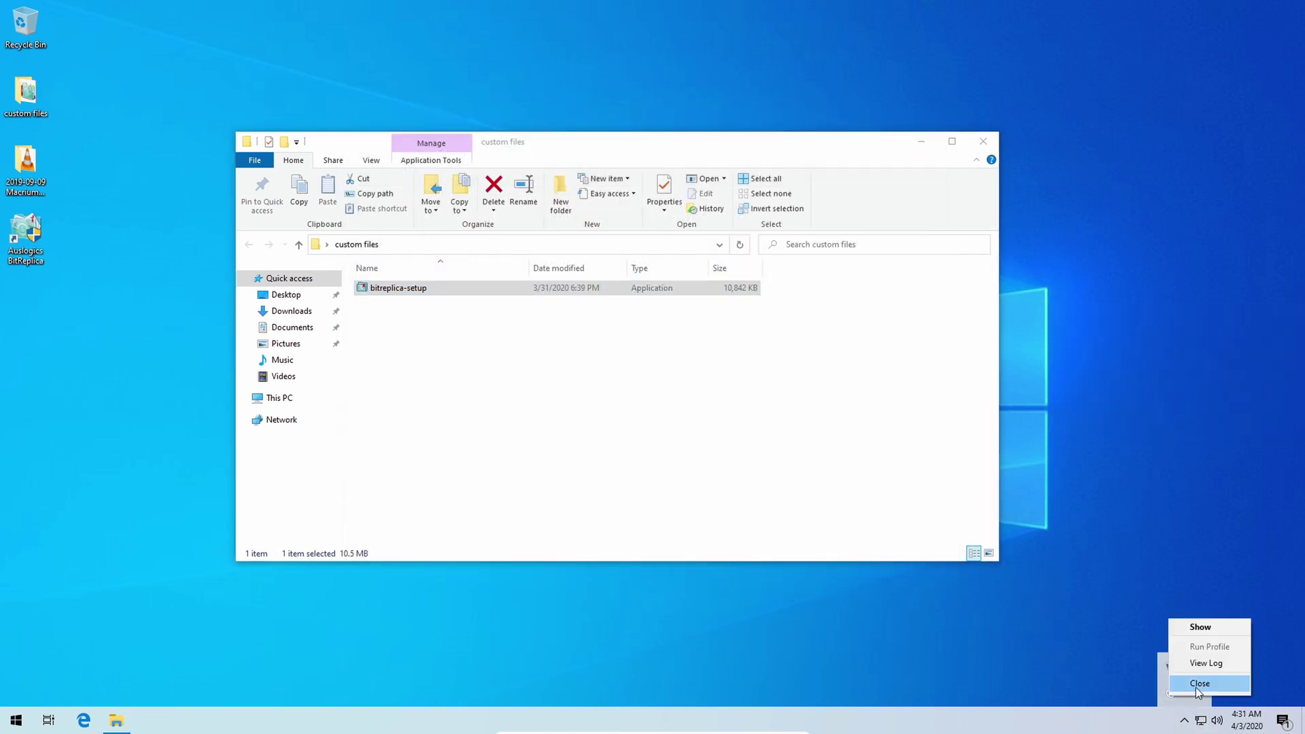
pyautogui.click(1201, 686)
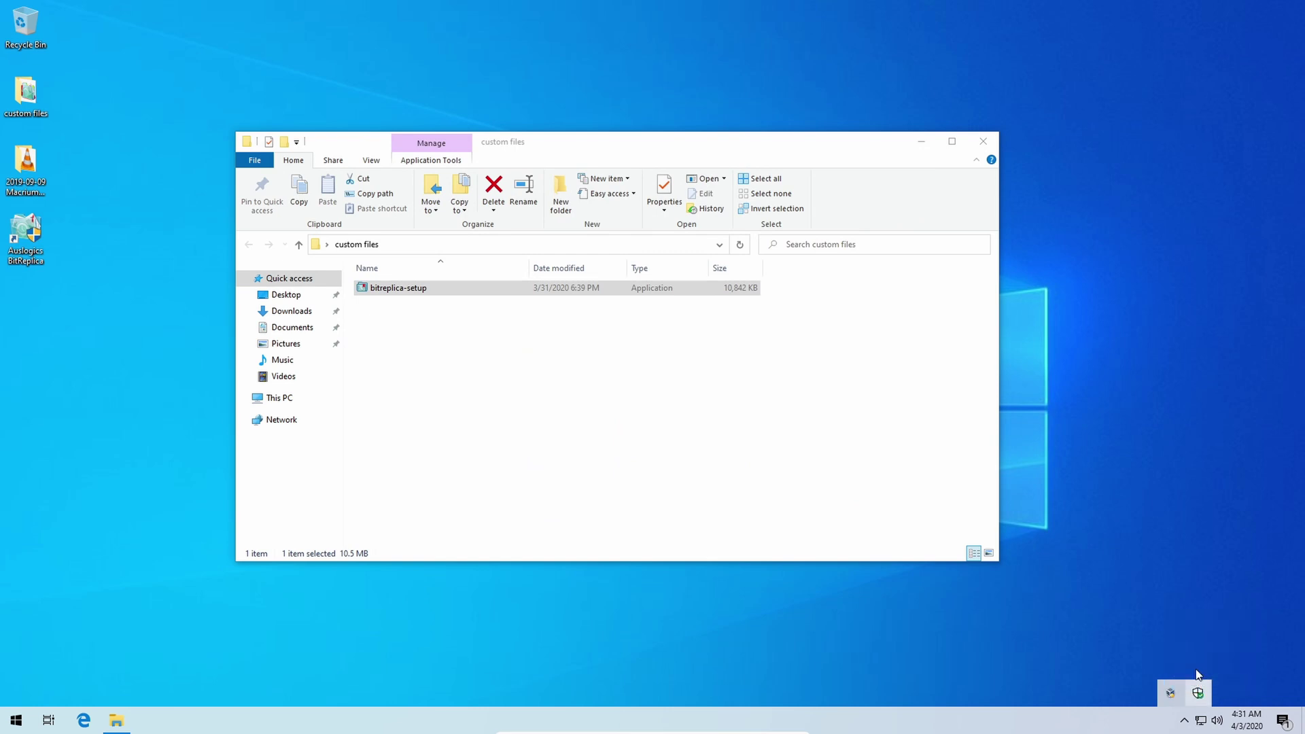
pyautogui.doubleClick(29, 238)
pyautogui.click(620, 448)
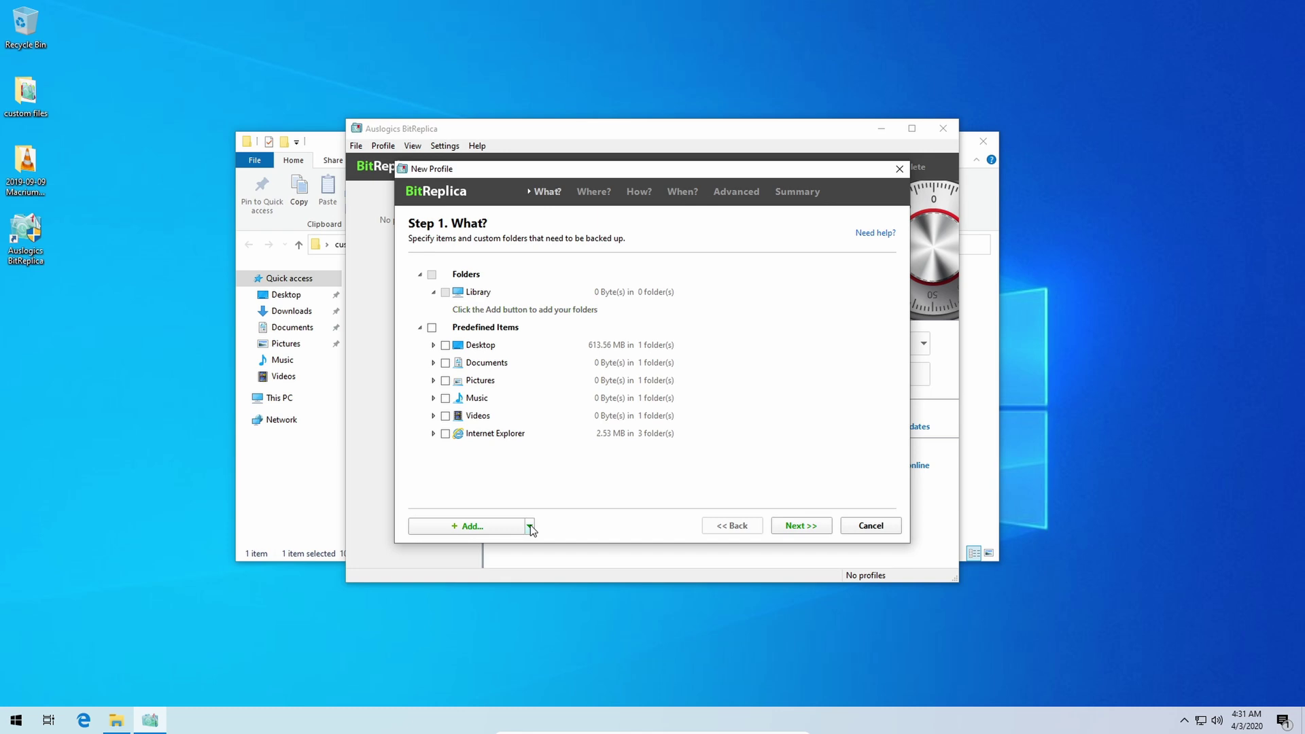
# Add the Desktop folder '2019-09-09 Macrium Reflect Restore' to the profile through Add a folder.
pyautogui.click(530, 527)
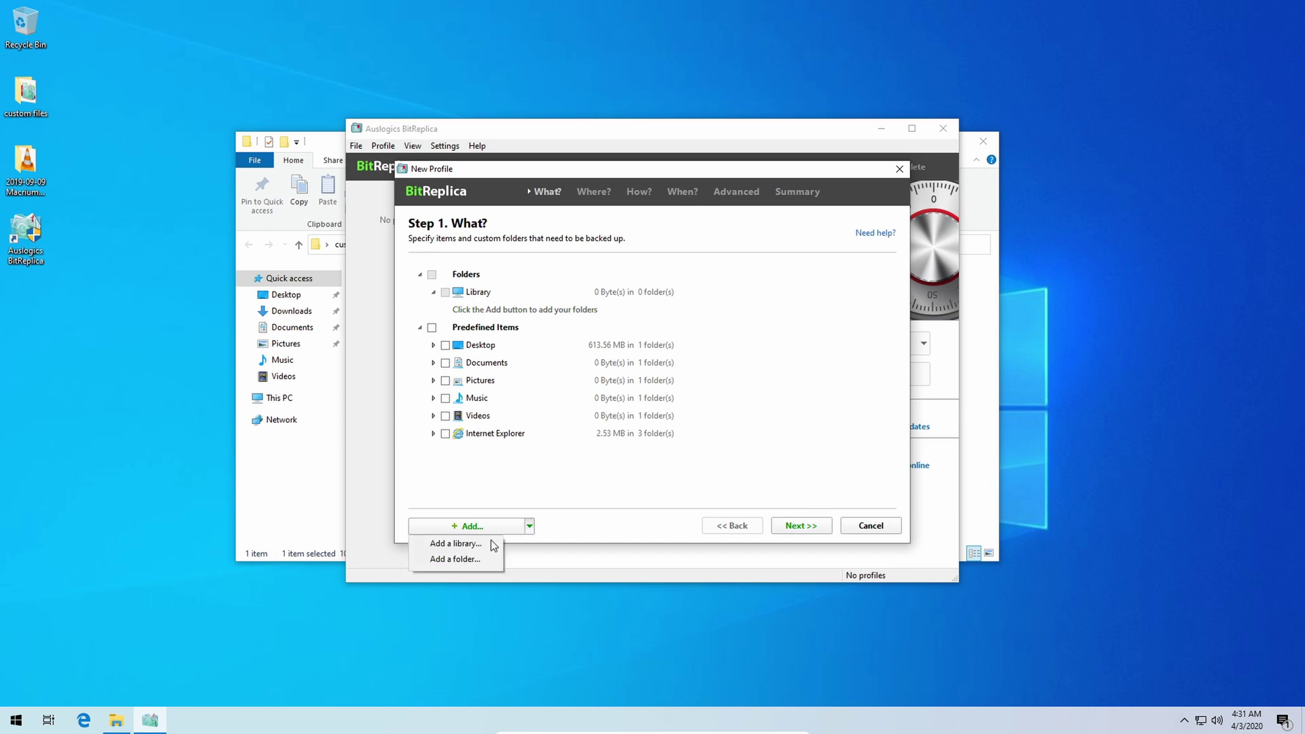
pyautogui.click(457, 559)
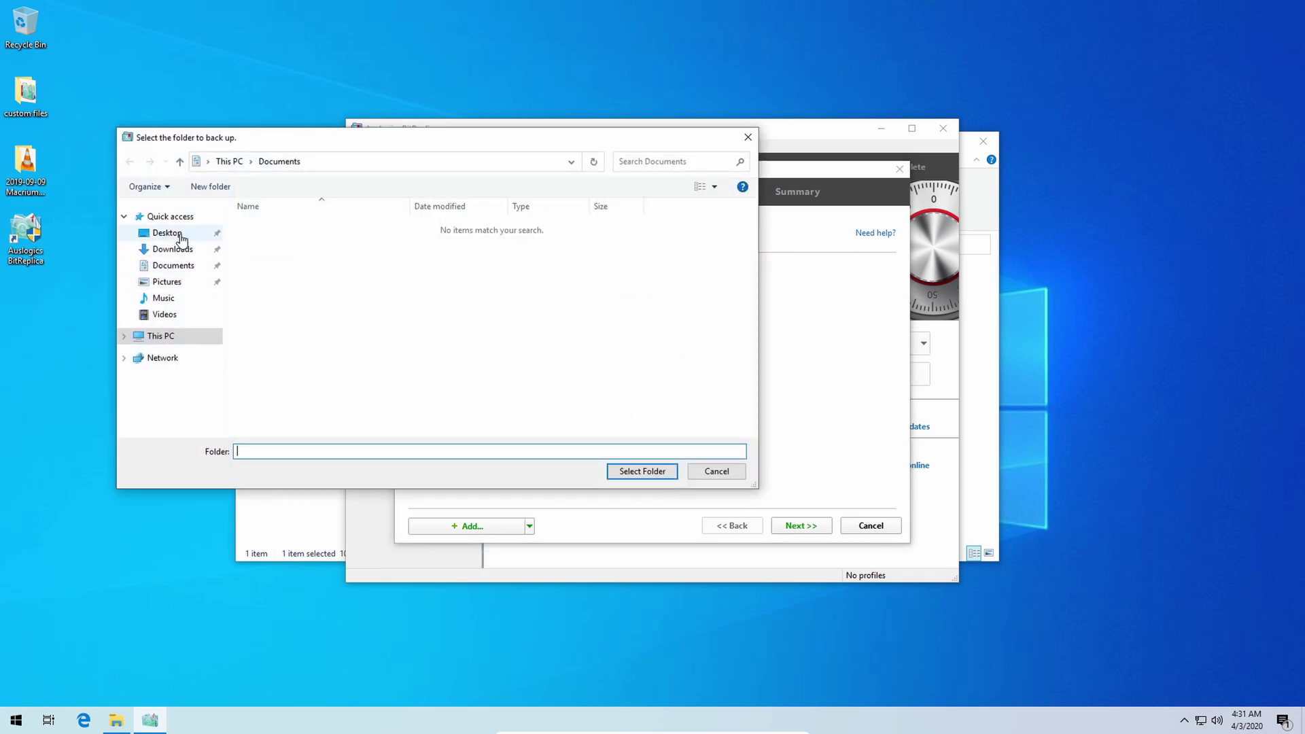
pyautogui.click(180, 234)
pyautogui.click(293, 227)
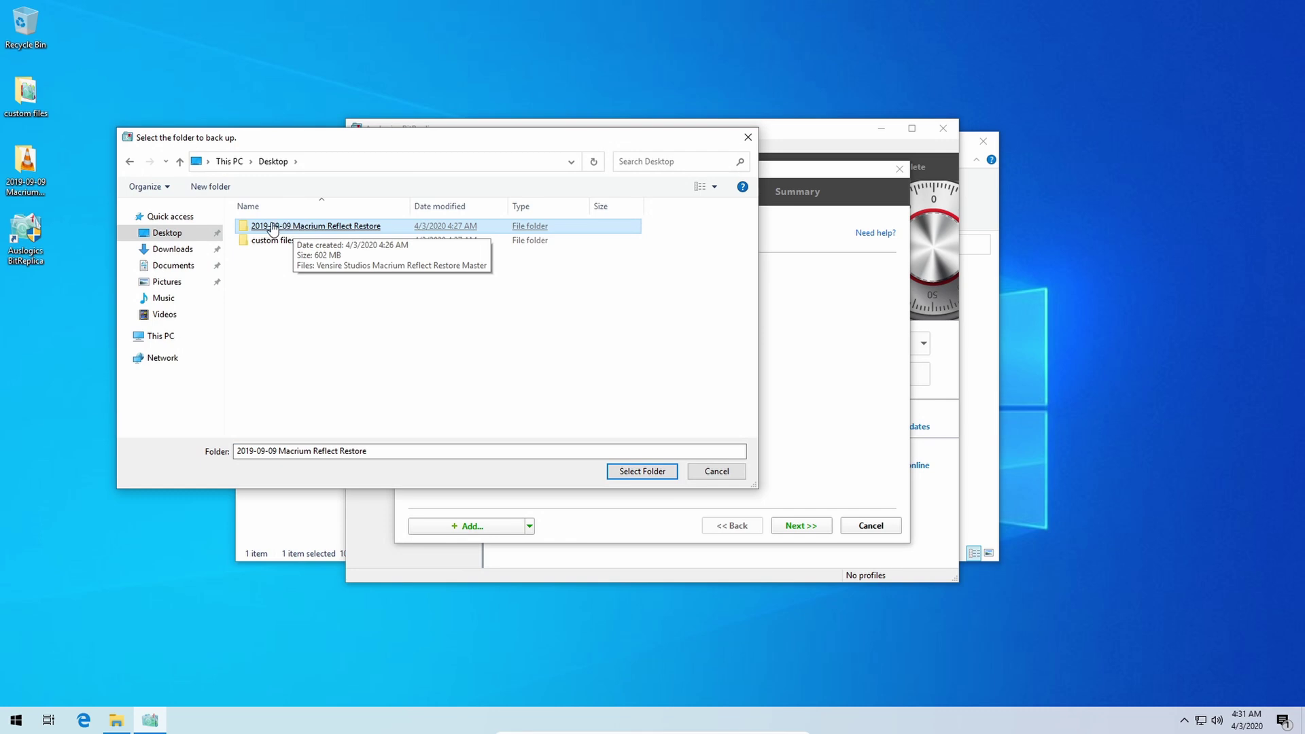
pyautogui.doubleClick(273, 228)
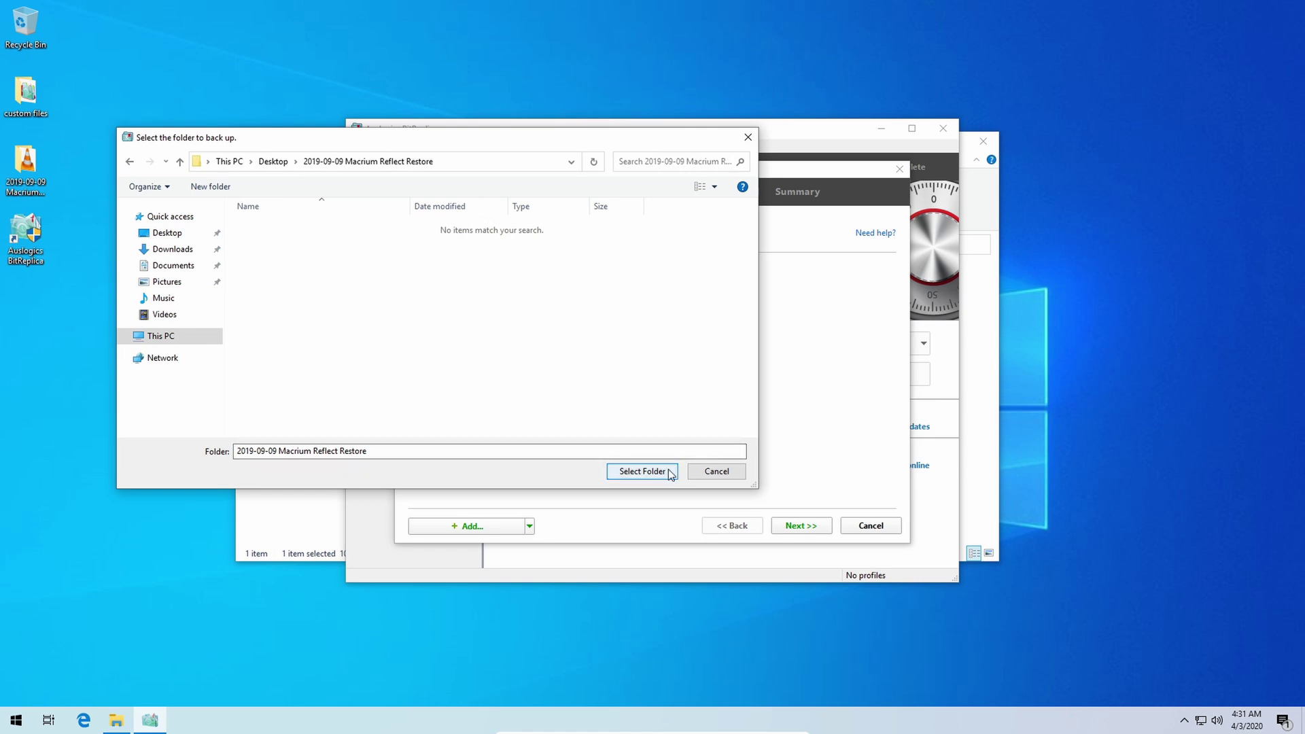
pyautogui.click(642, 471)
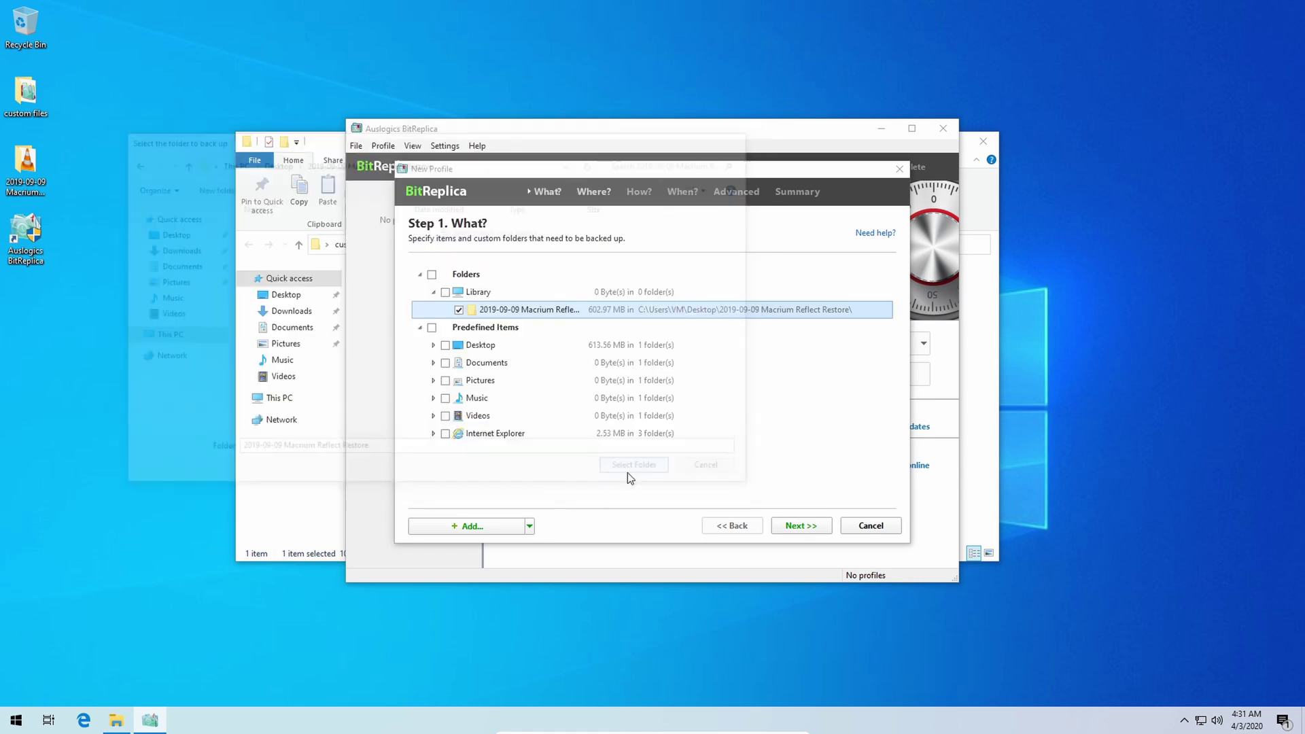
# Open the 2019-09-09 Macrium Reflect Restore folder and play the Macrium Reflect Restore Master.mp4 video.
pyautogui.doubleClick(27, 166)
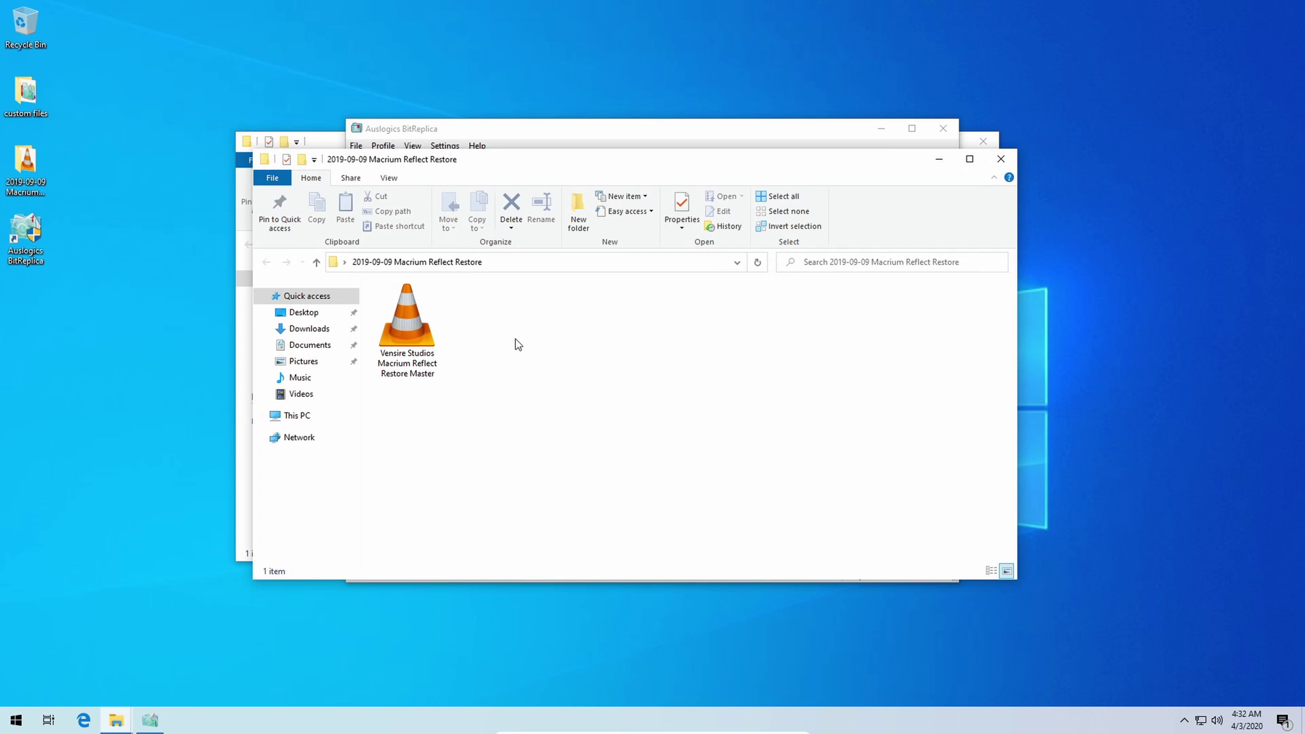
pyautogui.click(427, 355)
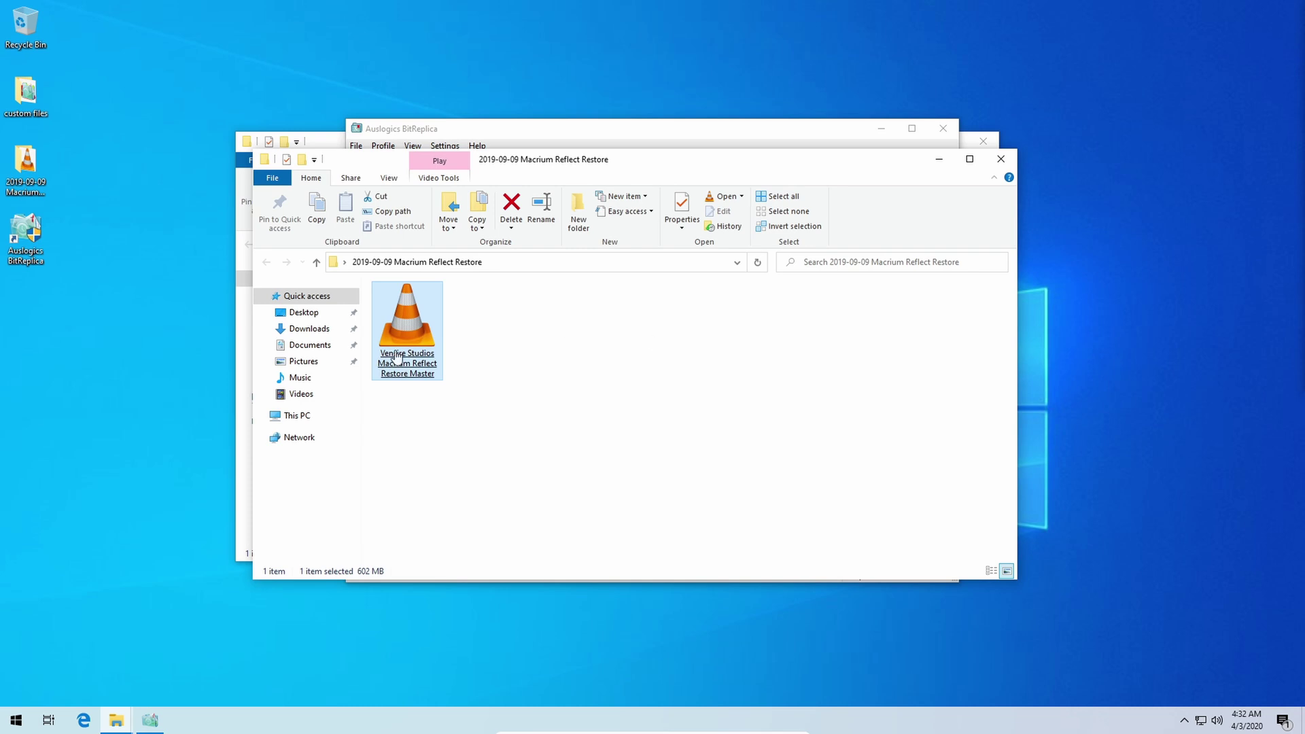
pyautogui.doubleClick(408, 326)
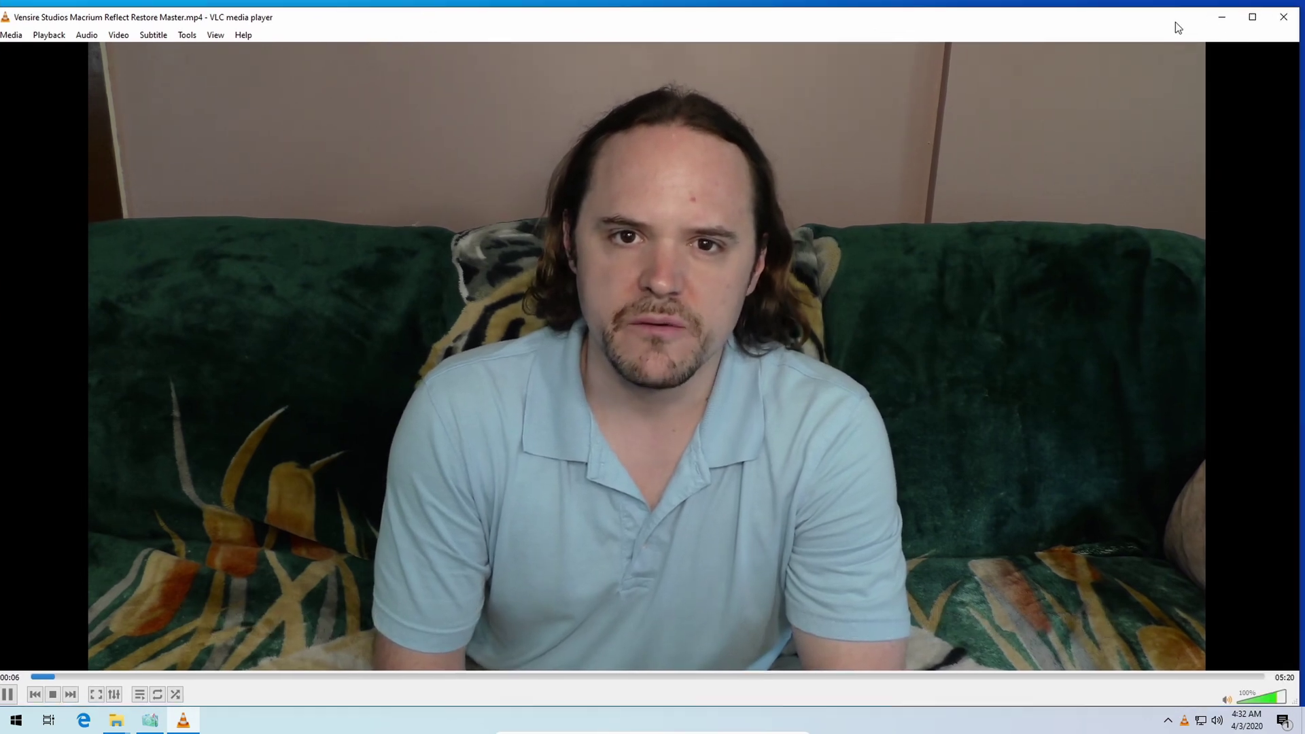
# Close VLC media player after checking the video.
pyautogui.click(1290, 8)
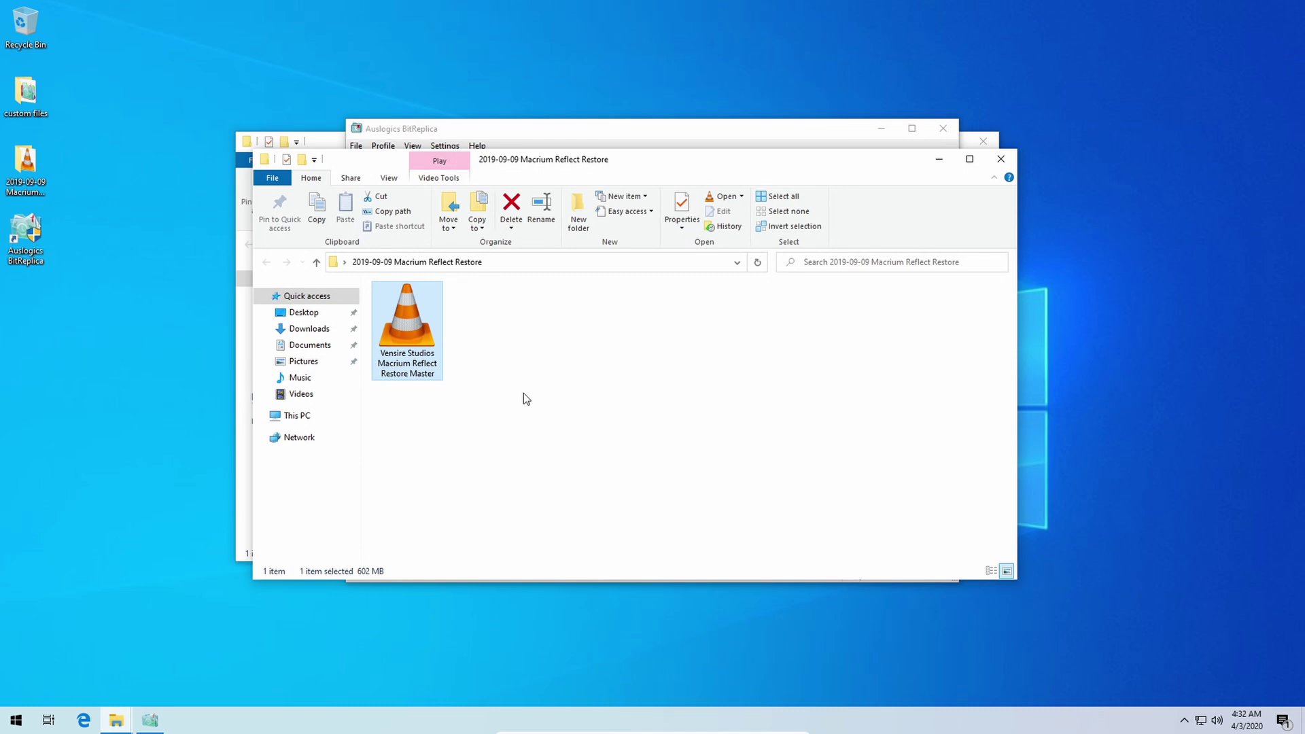
# Close the Explorer window, advance to Step 2, and choose backup (D:) as the destination.
pyautogui.click(1013, 165)
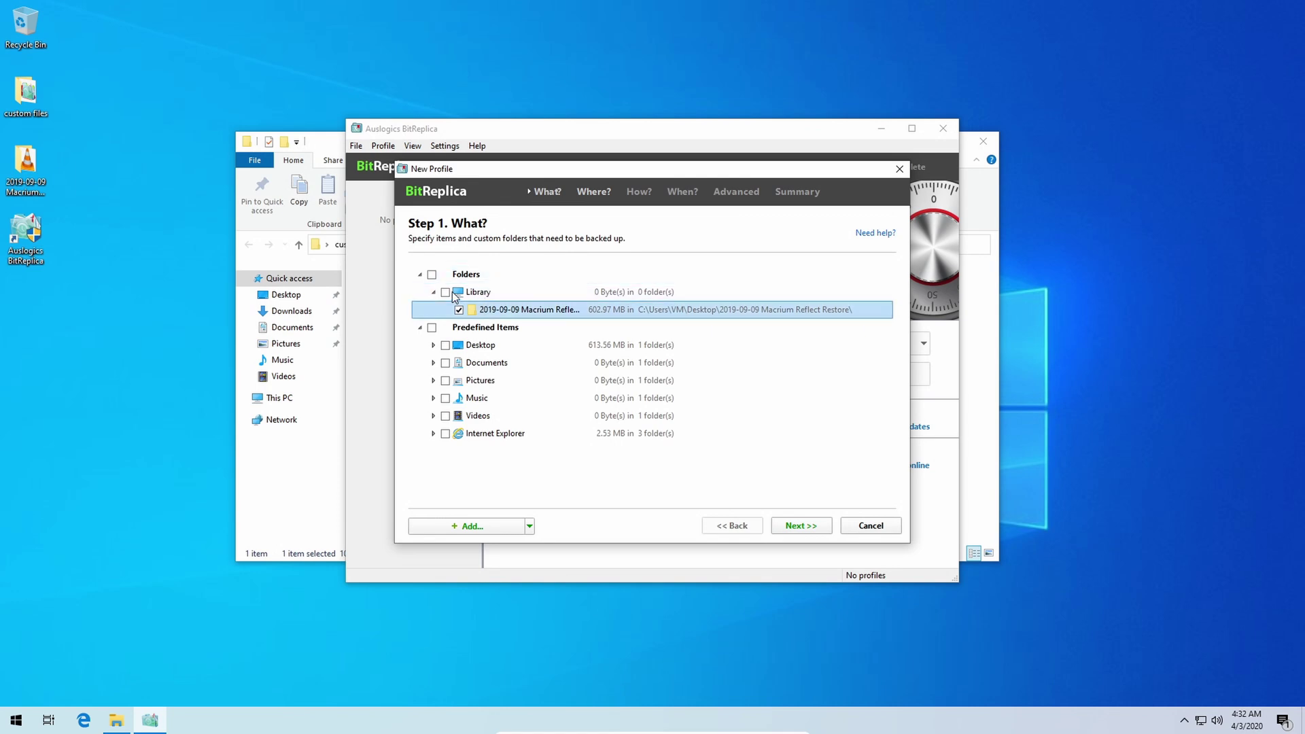
pyautogui.click(803, 527)
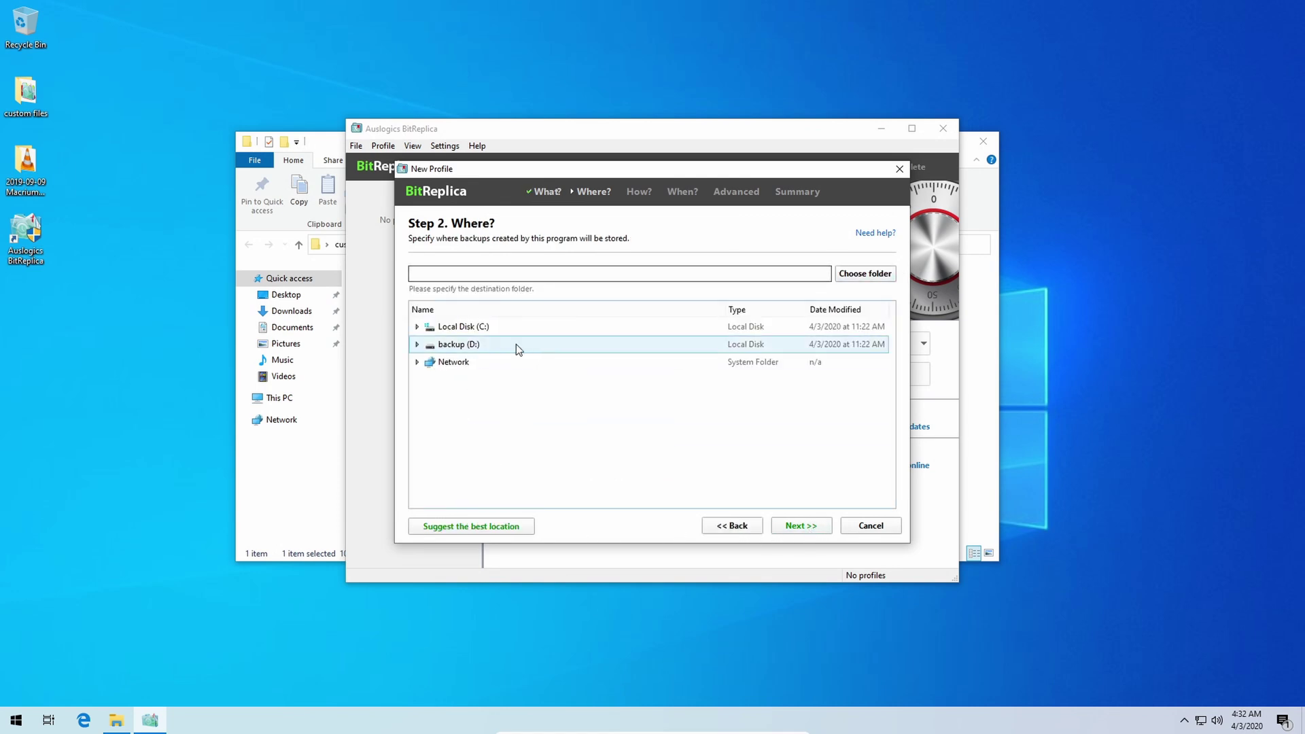
pyautogui.click(450, 344)
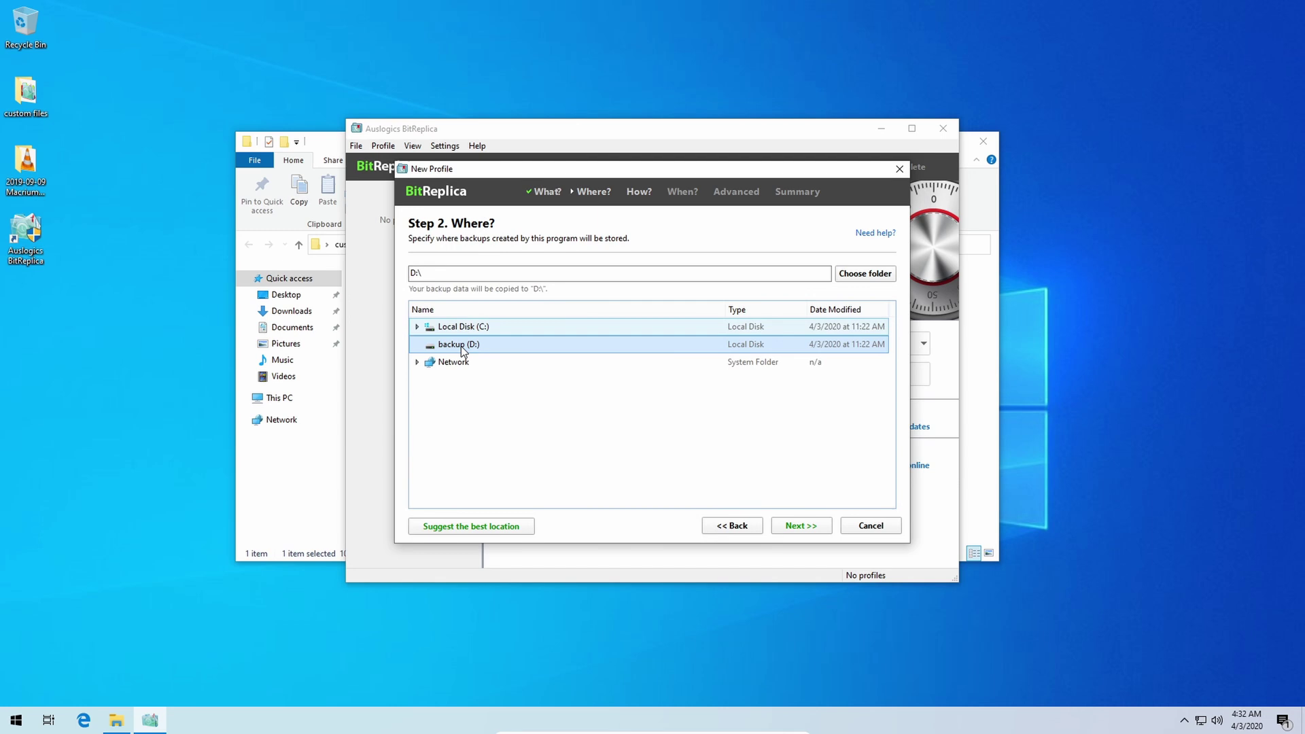
# Choose Exact Backup as the method, keeping deleted-source files removed after 7 days.
pyautogui.click(806, 526)
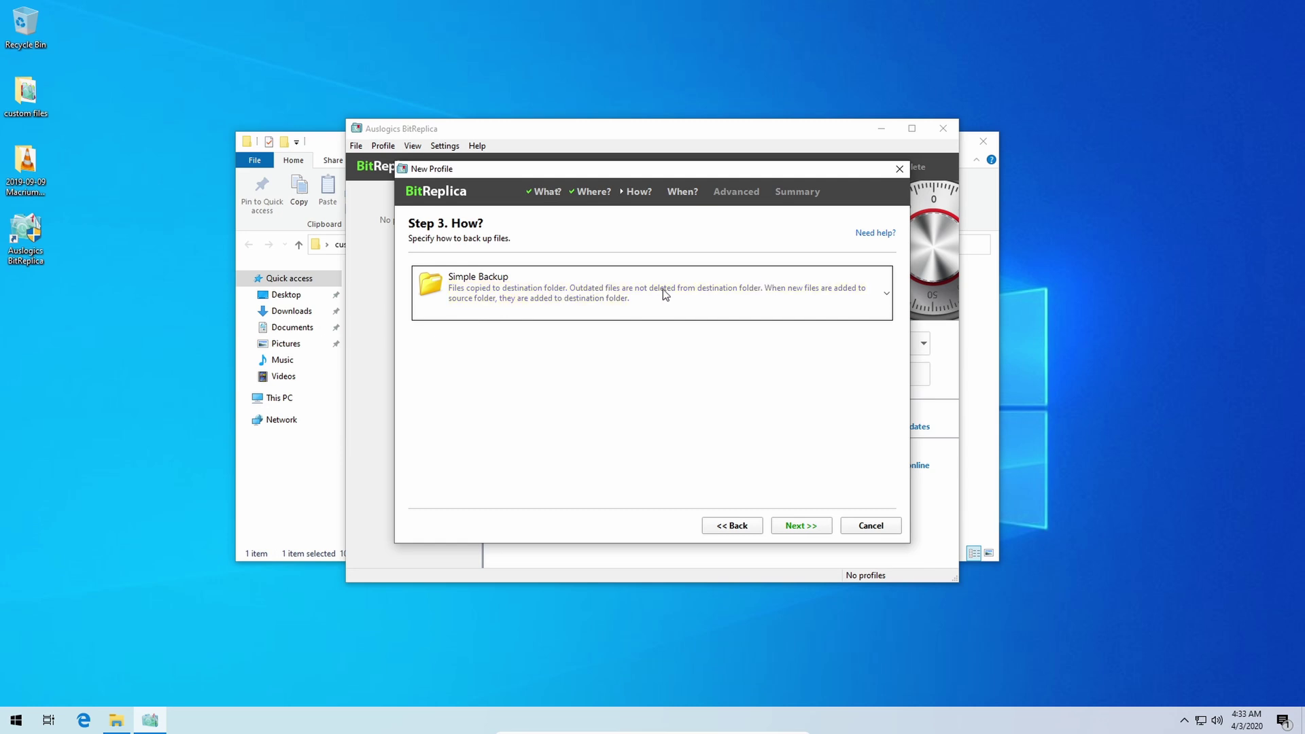
pyautogui.click(797, 289)
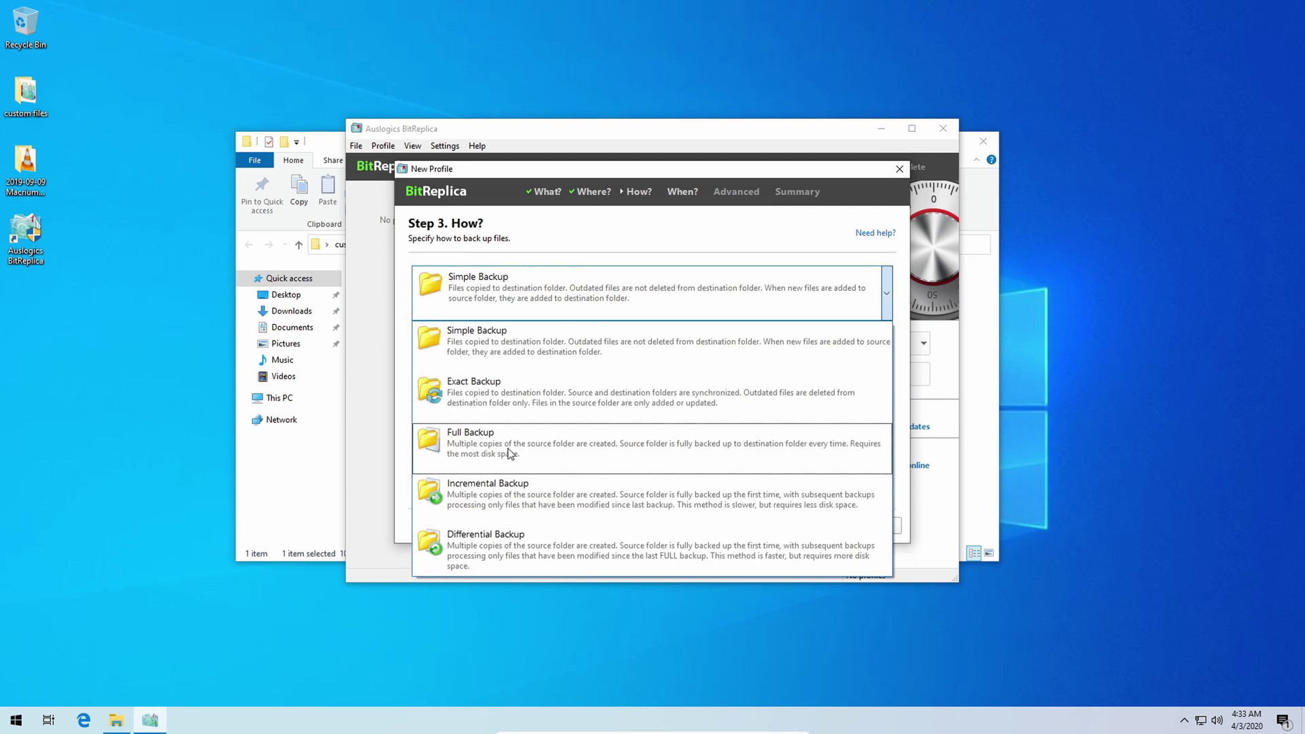
pyautogui.click(550, 403)
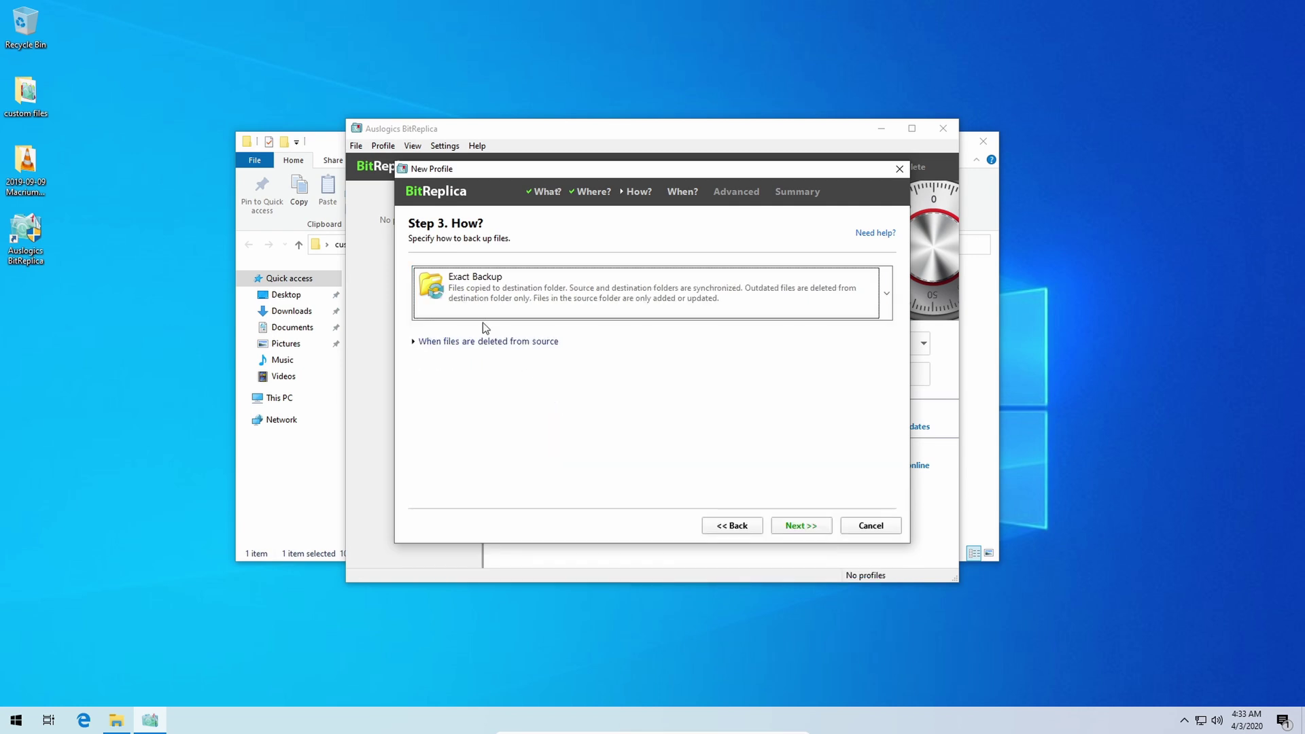
pyautogui.click(414, 342)
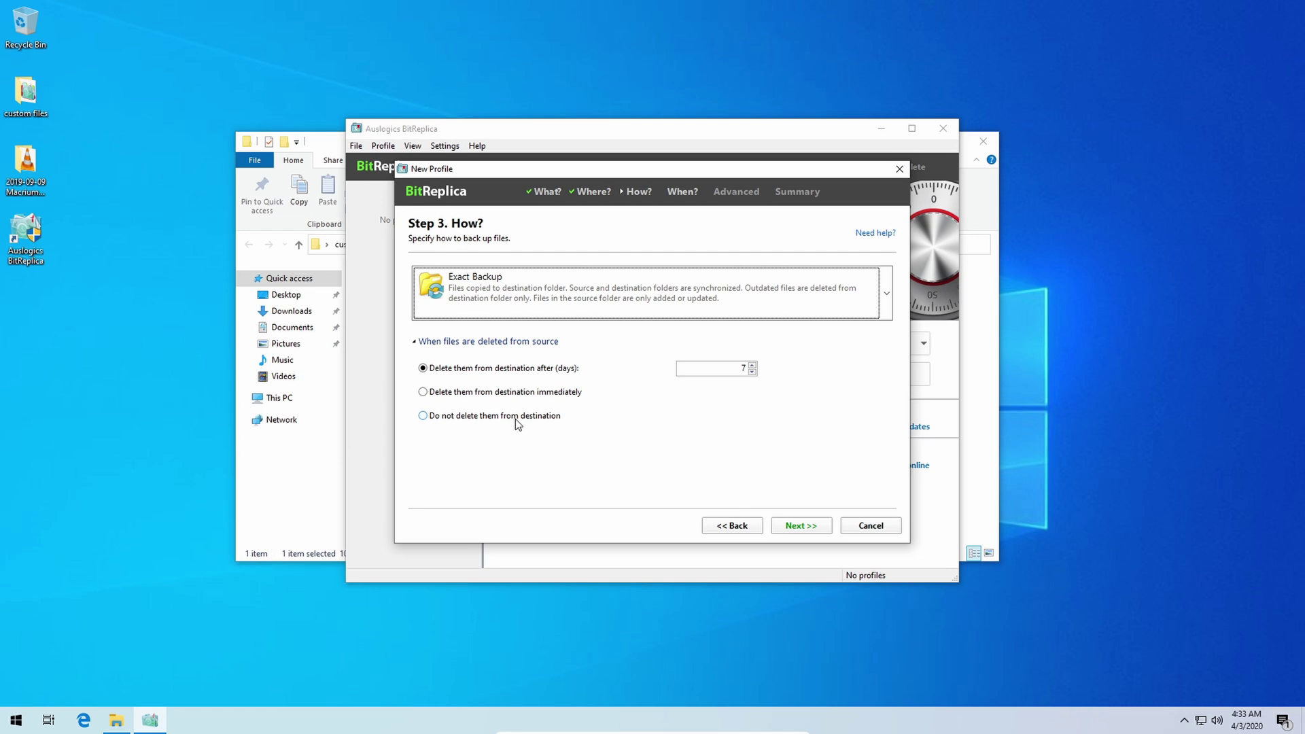
pyautogui.click(584, 300)
pyautogui.click(559, 280)
# Change the schedule from Hourly to Daily, running at 12:00 PM.
pyautogui.click(805, 527)
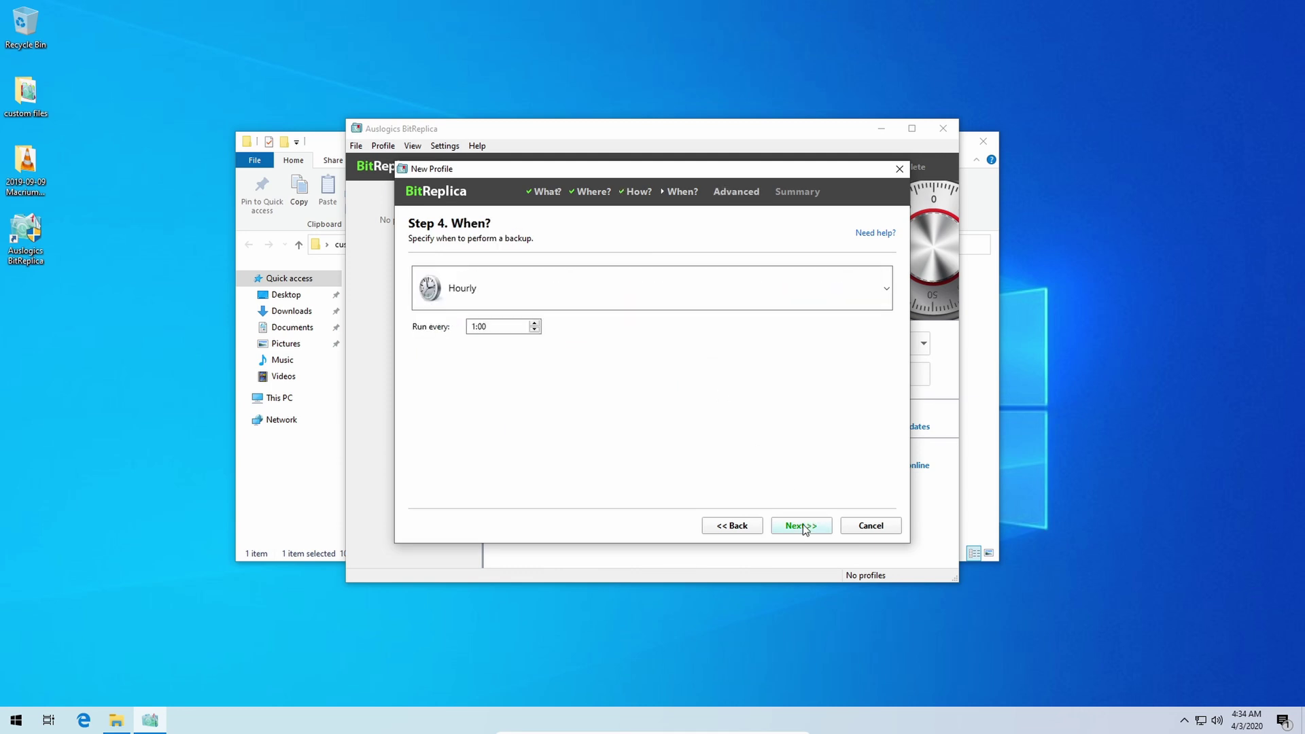
pyautogui.click(490, 284)
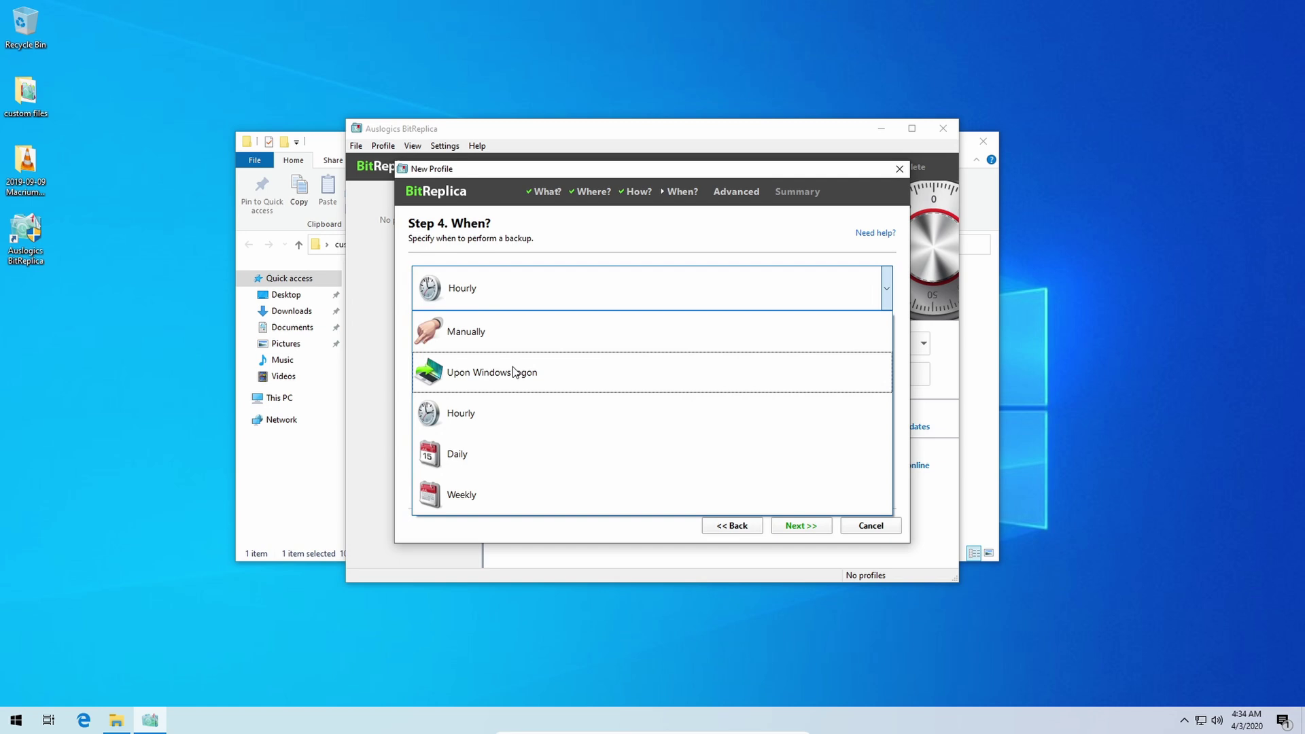
pyautogui.click(476, 497)
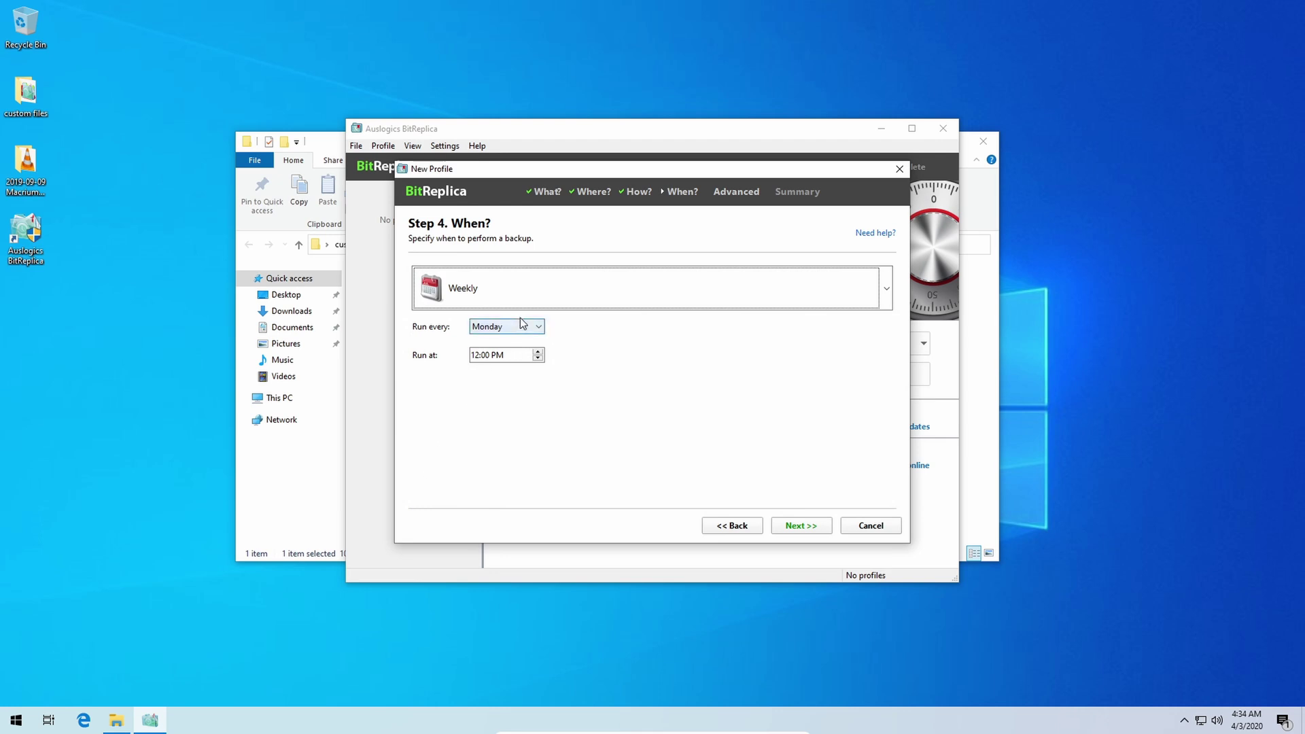
pyautogui.click(524, 295)
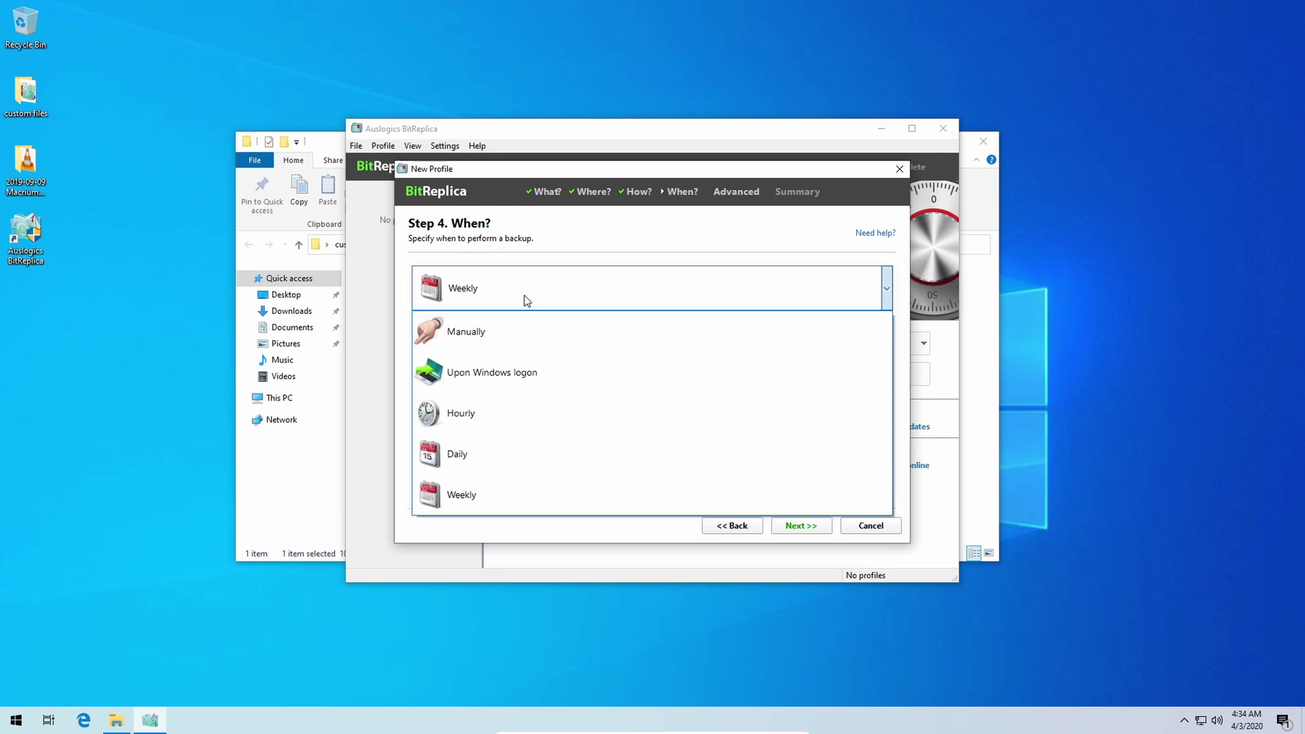
pyautogui.click(480, 445)
pyautogui.click(495, 327)
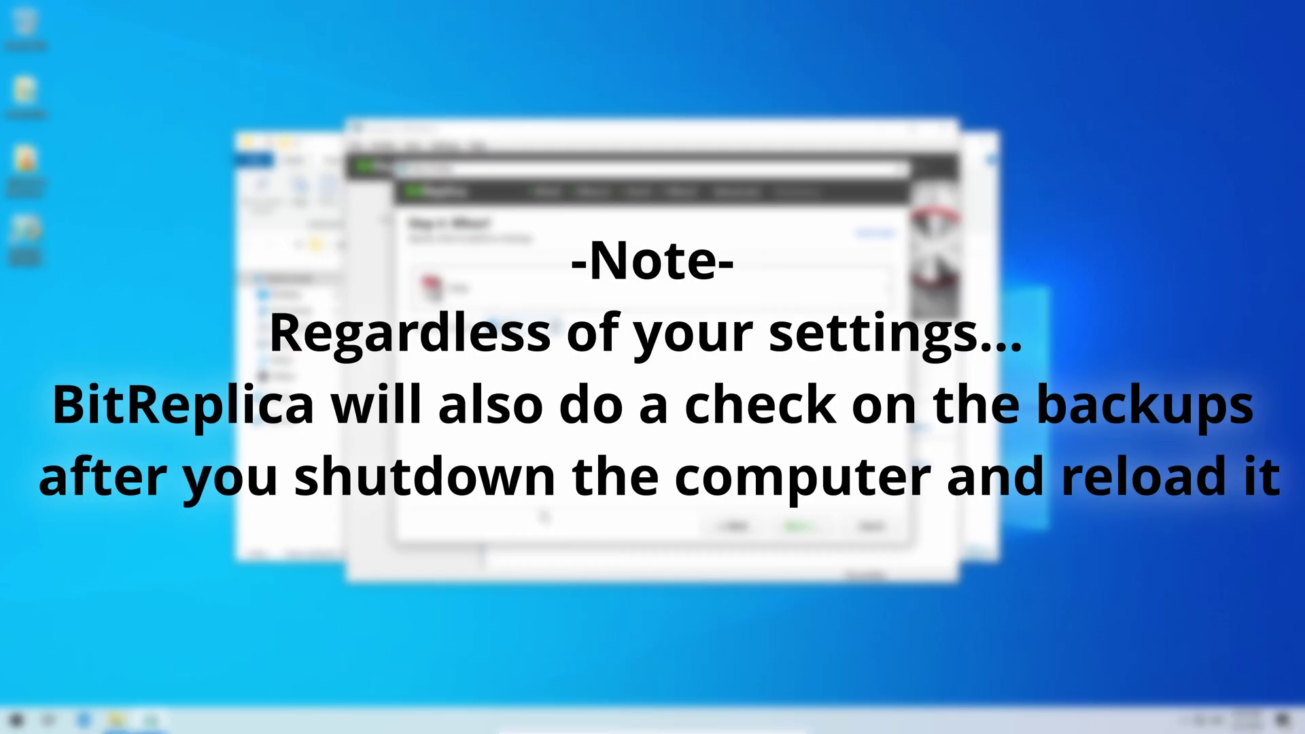
# Advance to Step 5 Advanced, leaving System, Temporary and Hidden files excluded.
pyautogui.click(800, 525)
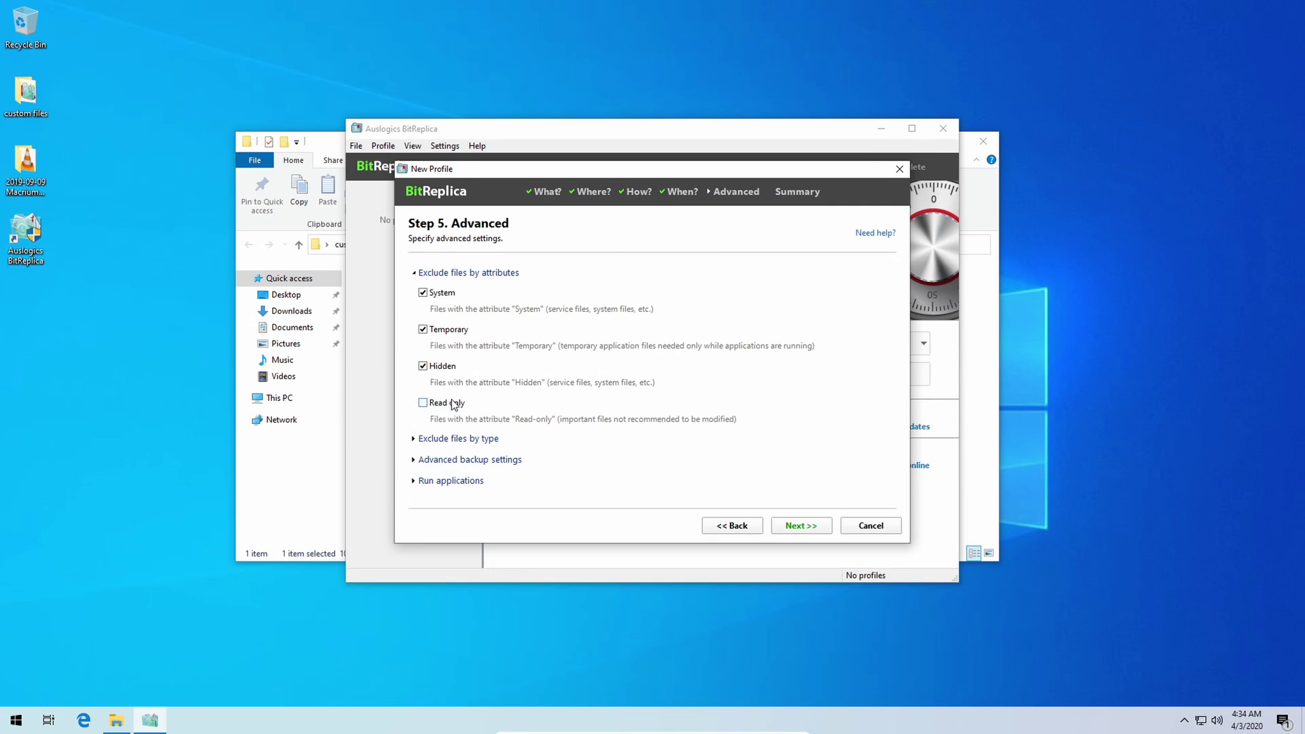
# Name the profile 'Backup Test', finish the wizard, and run the backup.
pyautogui.click(800, 526)
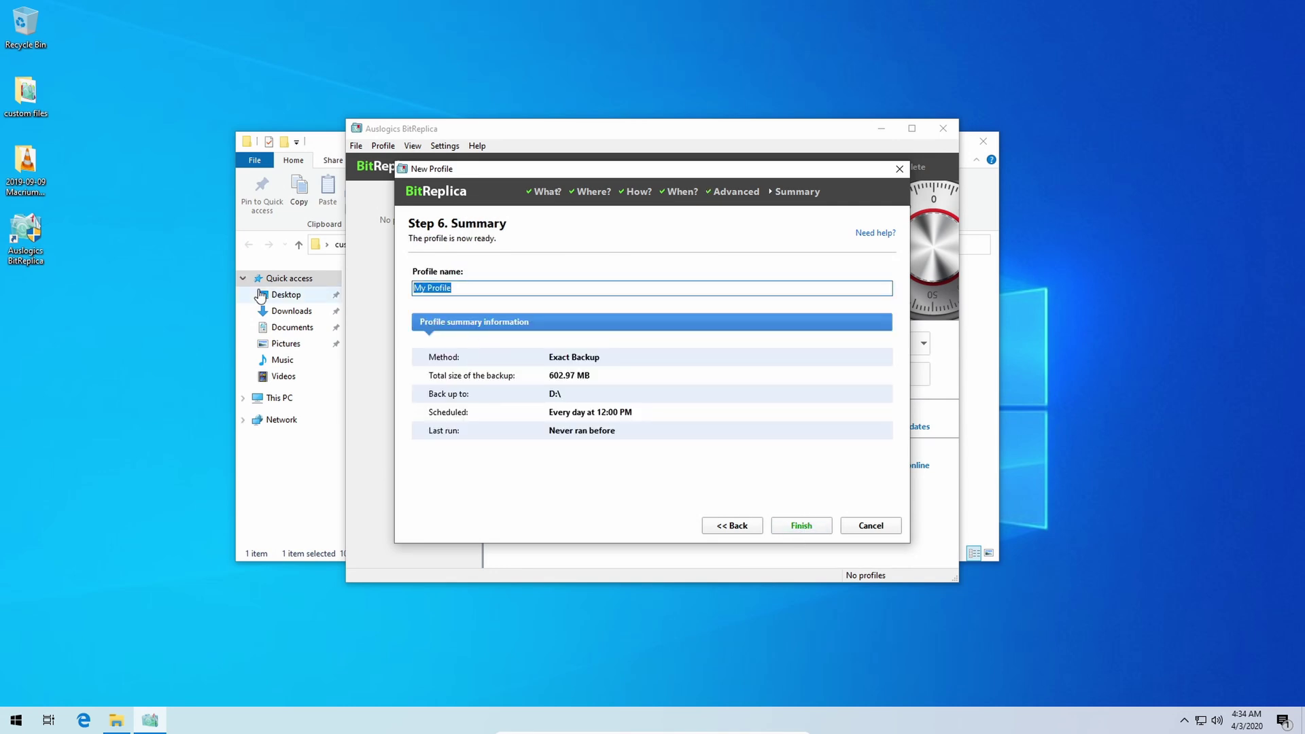
pyautogui.write('Backup Test')
pyautogui.click(801, 525)
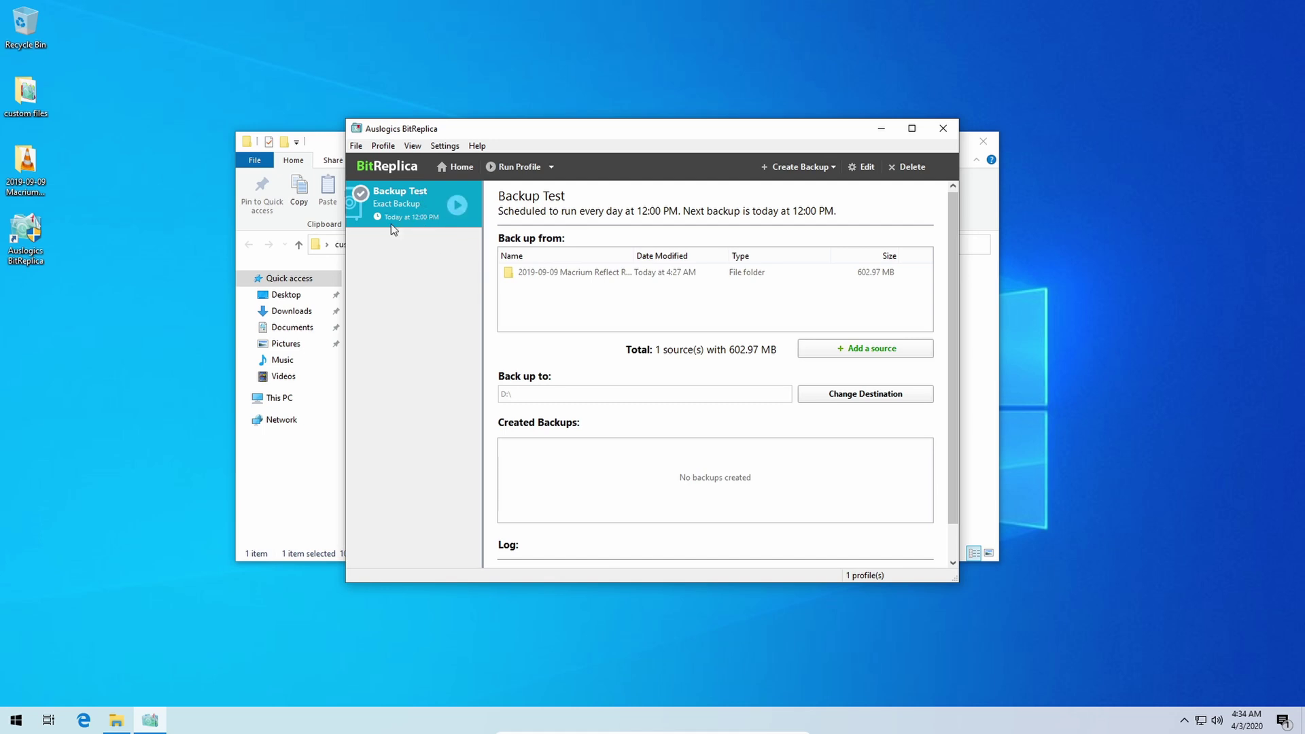
pyautogui.click(457, 205)
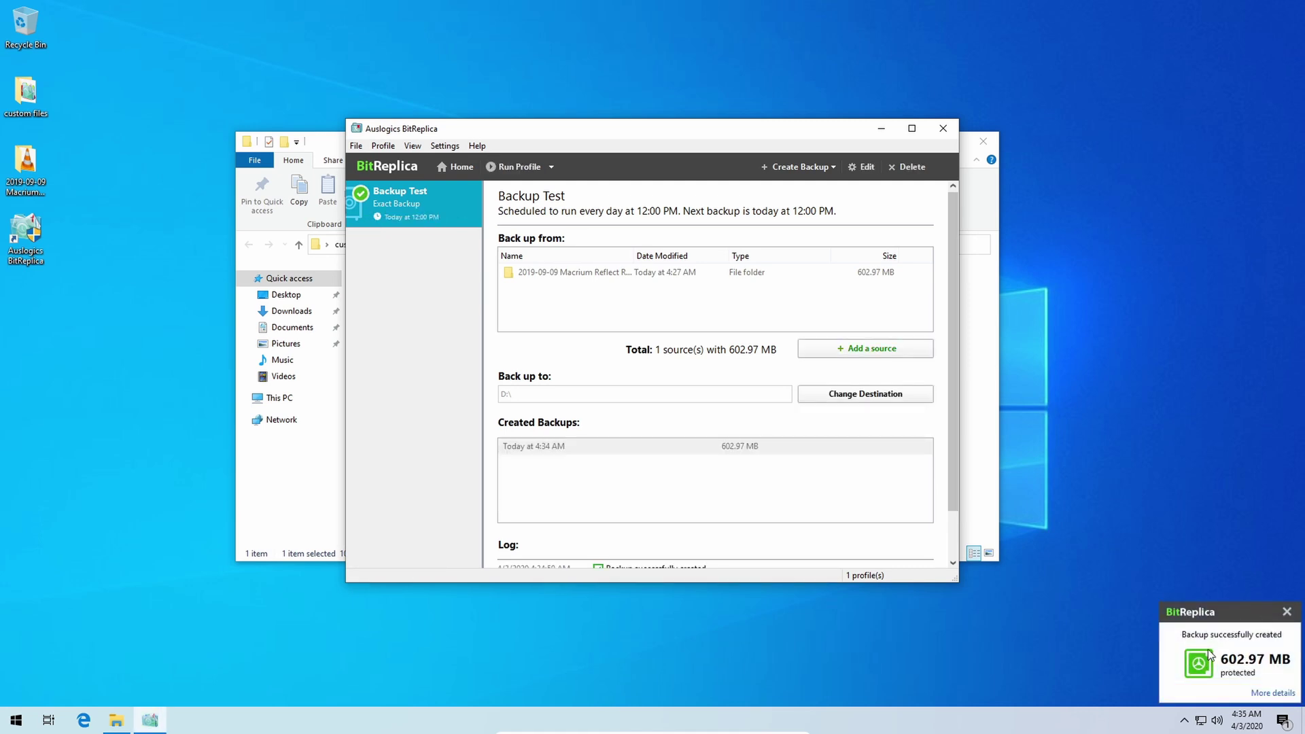
# Open the Backup Test EXACT folder on the backup (D:) drive.
pyautogui.click(288, 227)
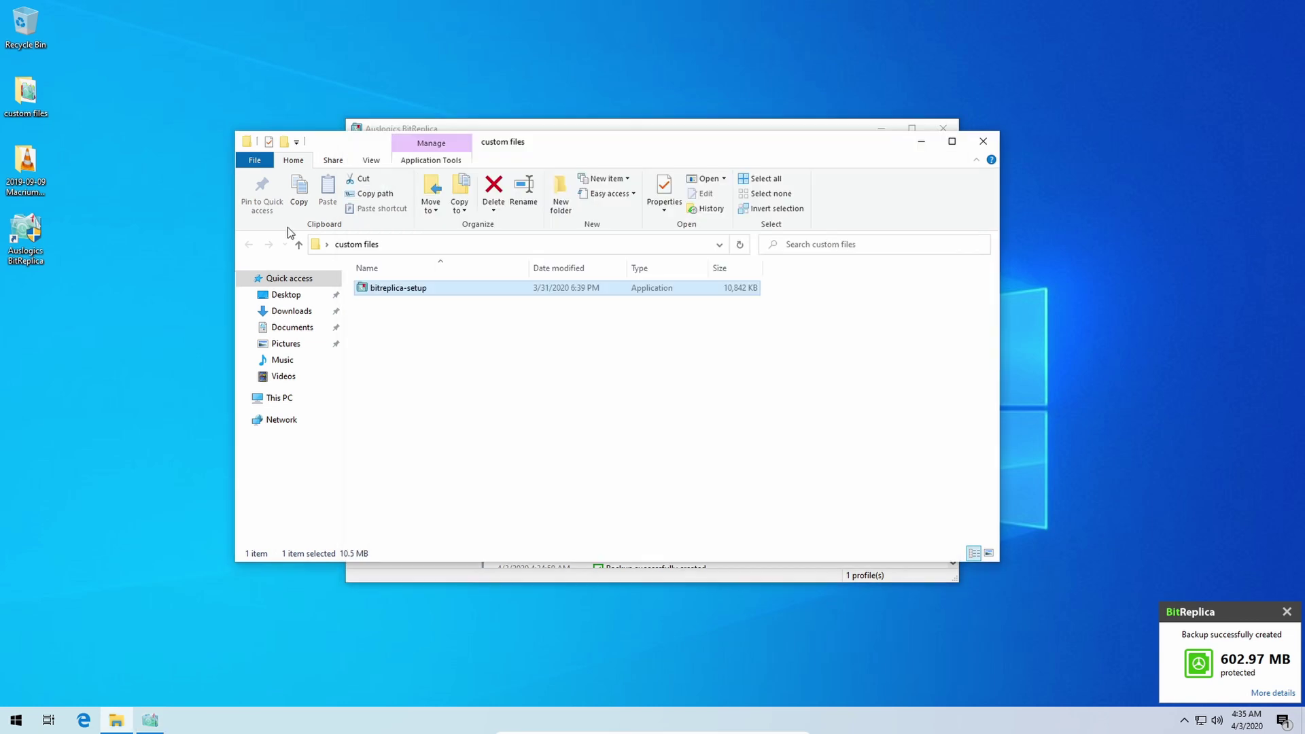
pyautogui.click(320, 399)
pyautogui.doubleClick(569, 434)
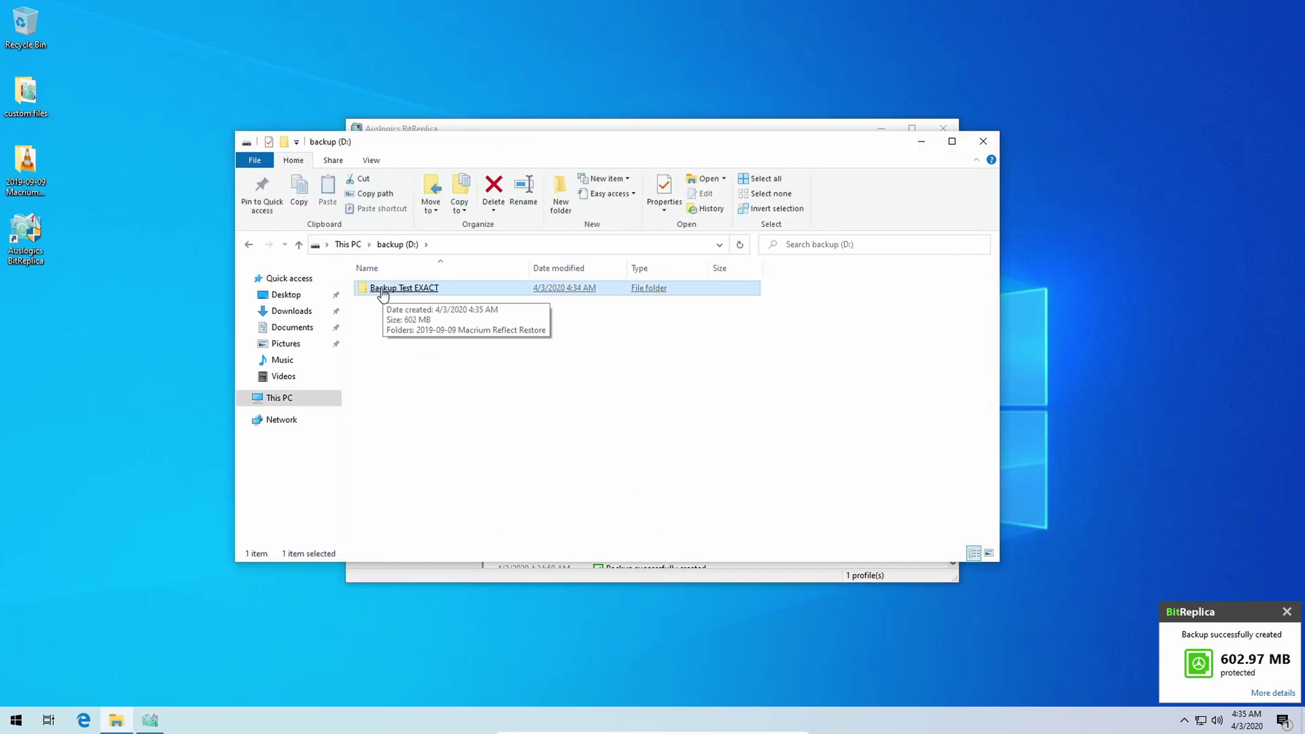
pyautogui.click(383, 294)
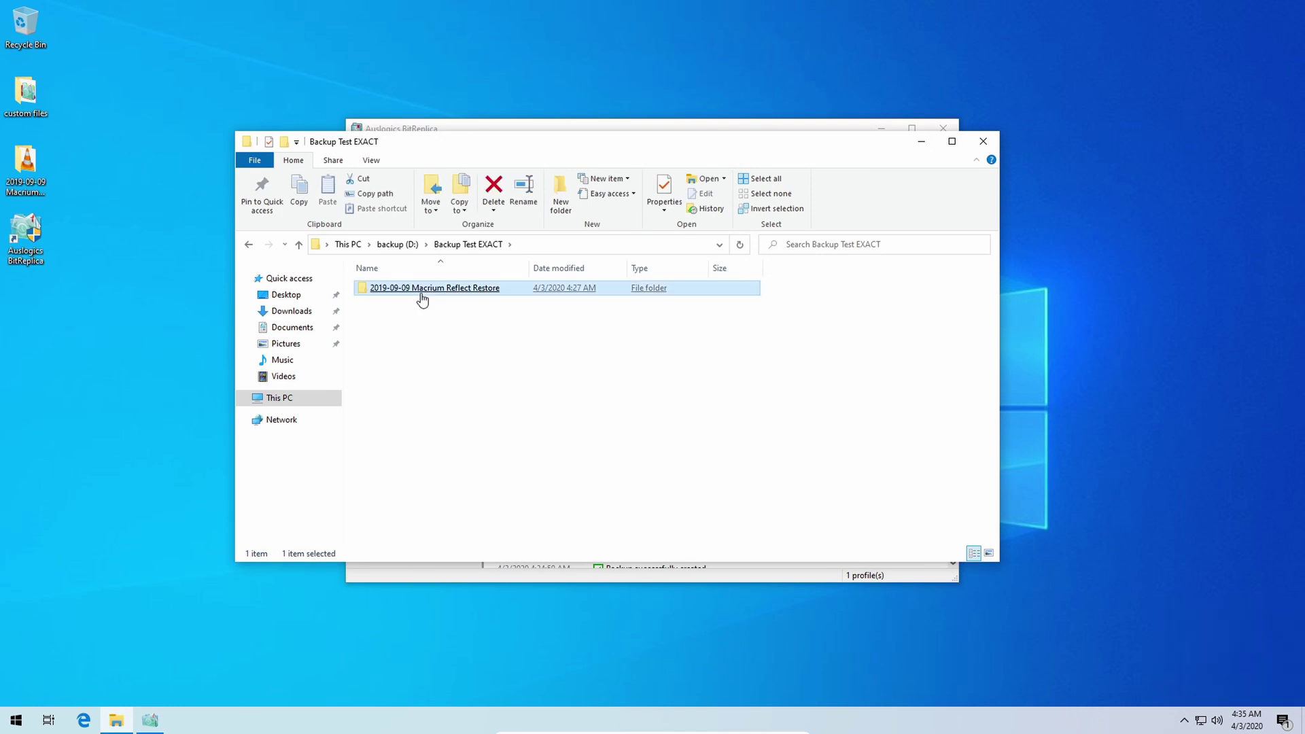
# Compare the backed-up folder's properties with the Desktop original side by side, both 602 MB.
pyautogui.rightClick(422, 295)
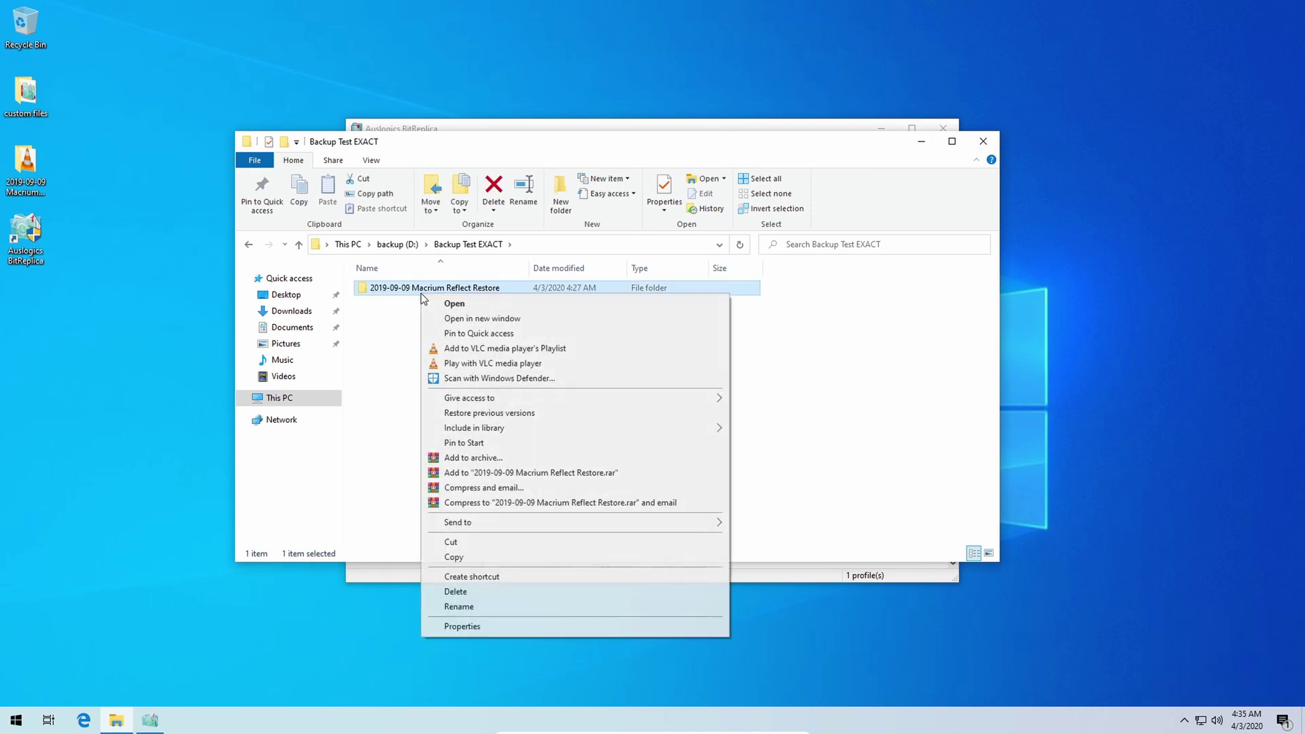
pyautogui.click(512, 626)
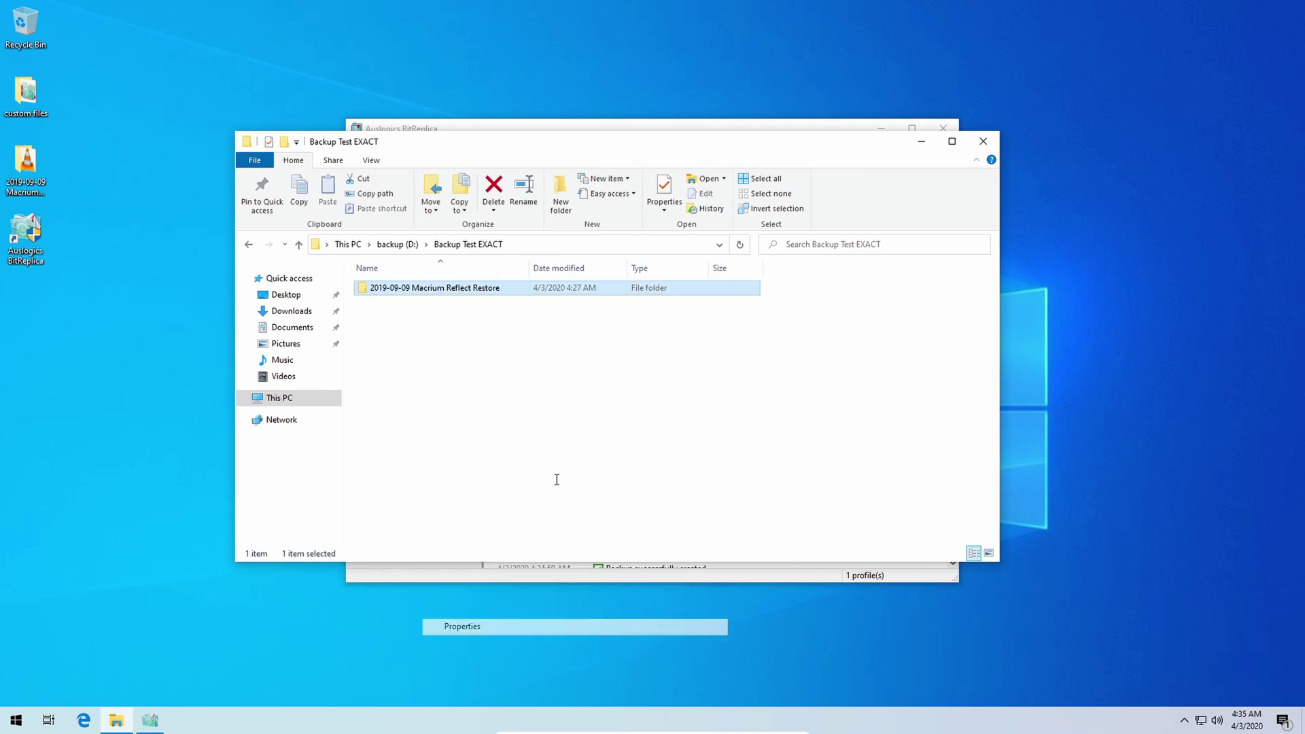
pyautogui.rightClick(29, 163)
pyautogui.click(193, 494)
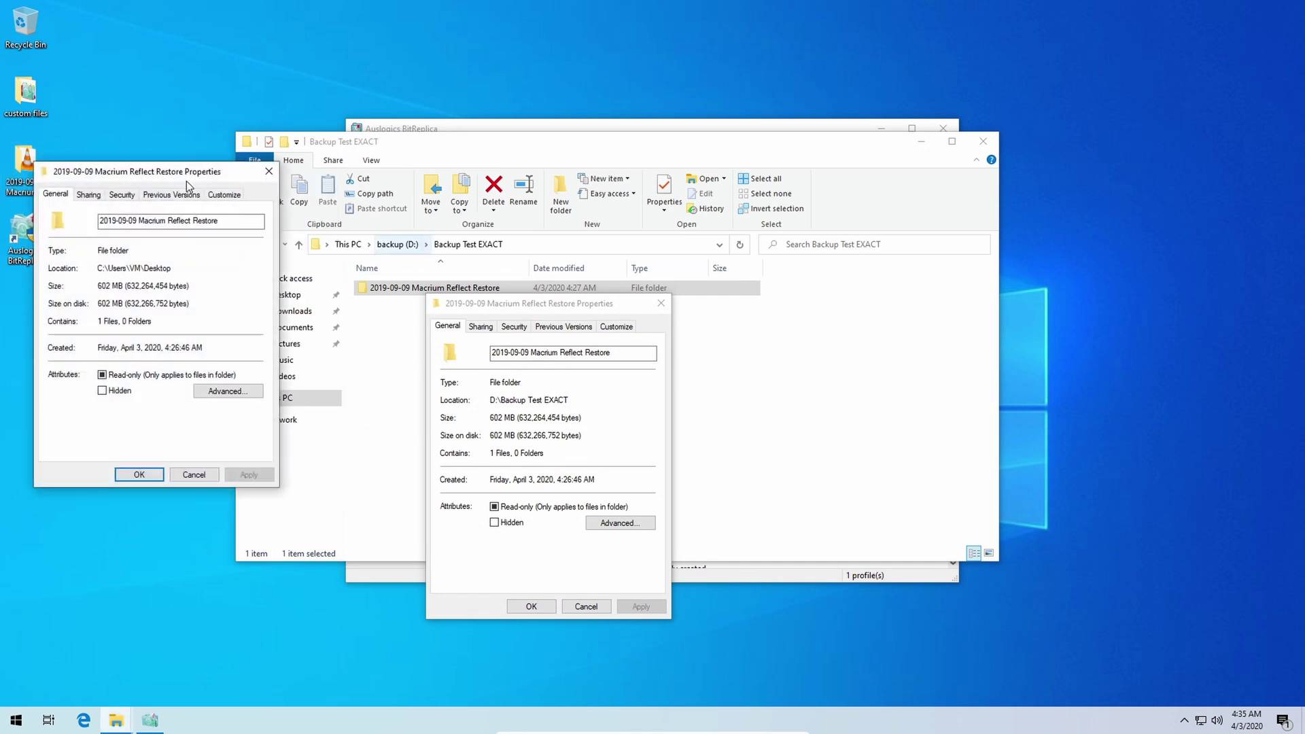
pyautogui.moveTo(186, 181); pyautogui.dragTo(314, 310)
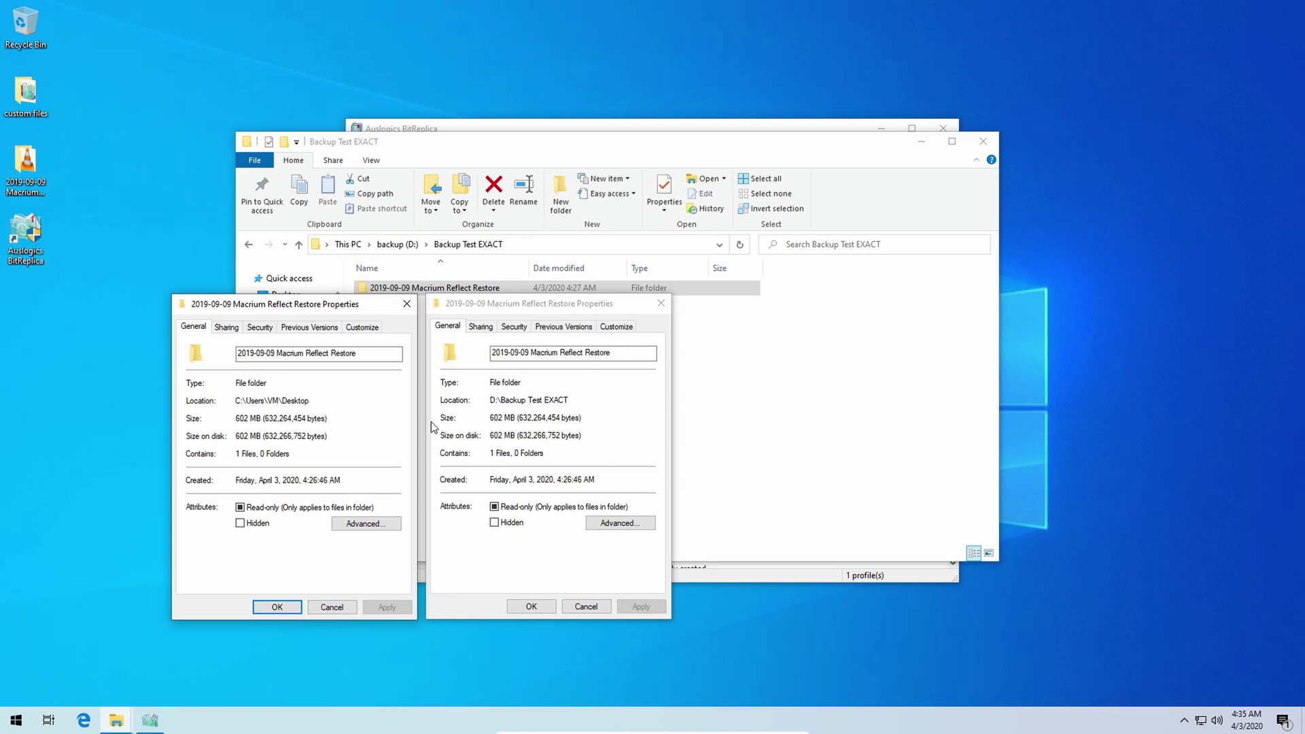
pyautogui.click(333, 607)
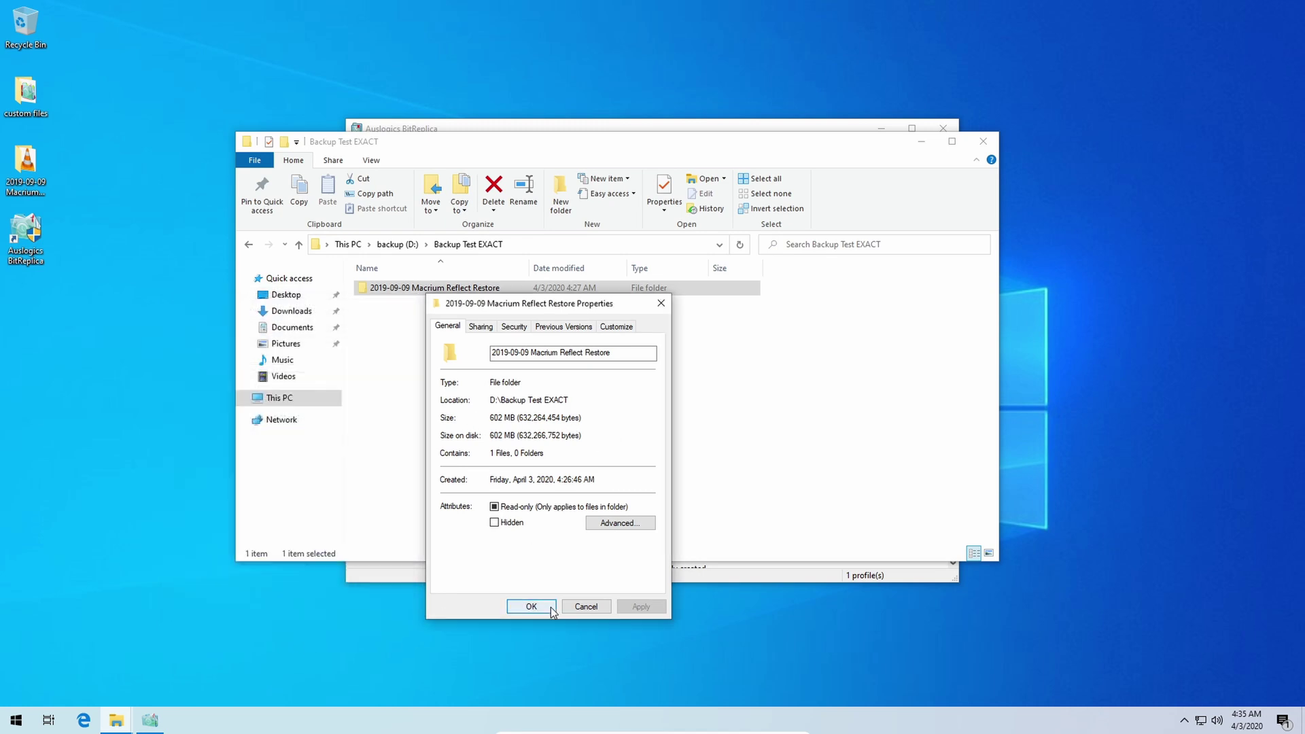
pyautogui.click(532, 607)
pyautogui.click(480, 395)
# Play the video in the backed-up 2019-09-09 Macrium Reflect Restore folder in VLC, then close VLC.
pyautogui.doubleClick(428, 288)
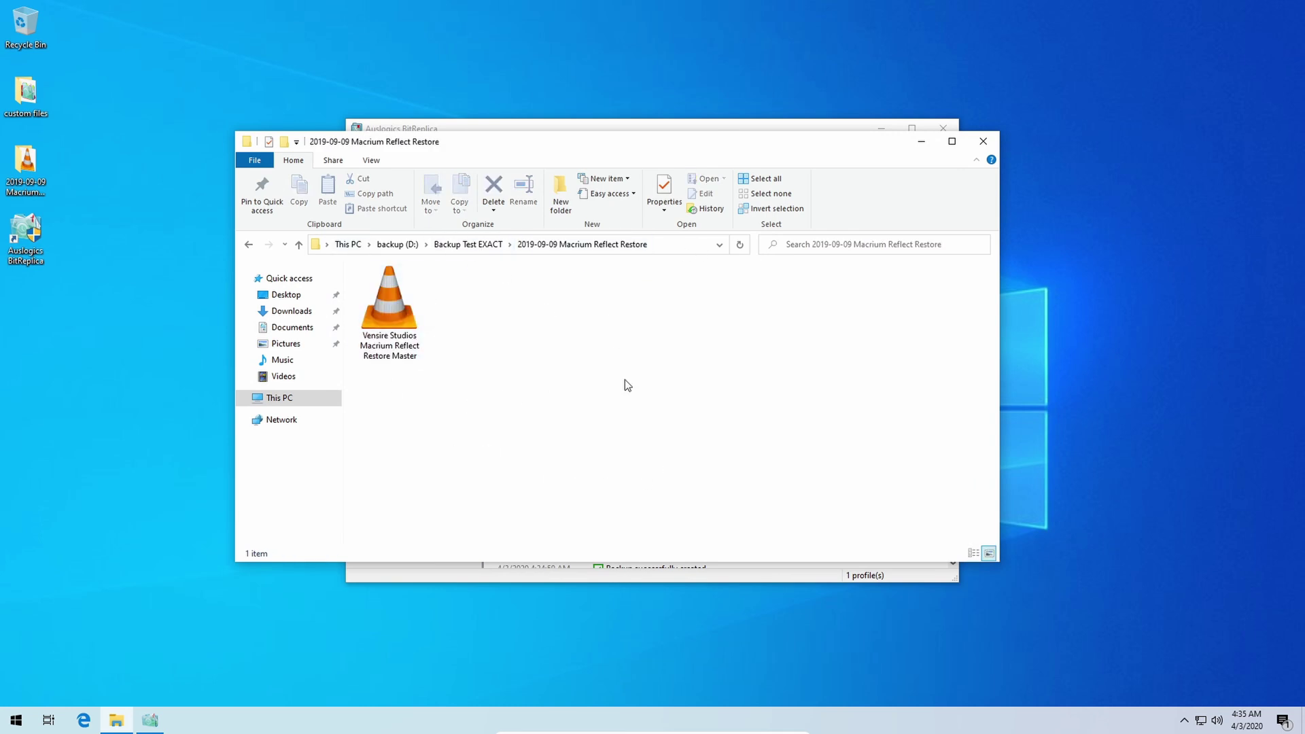
pyautogui.doubleClick(397, 311)
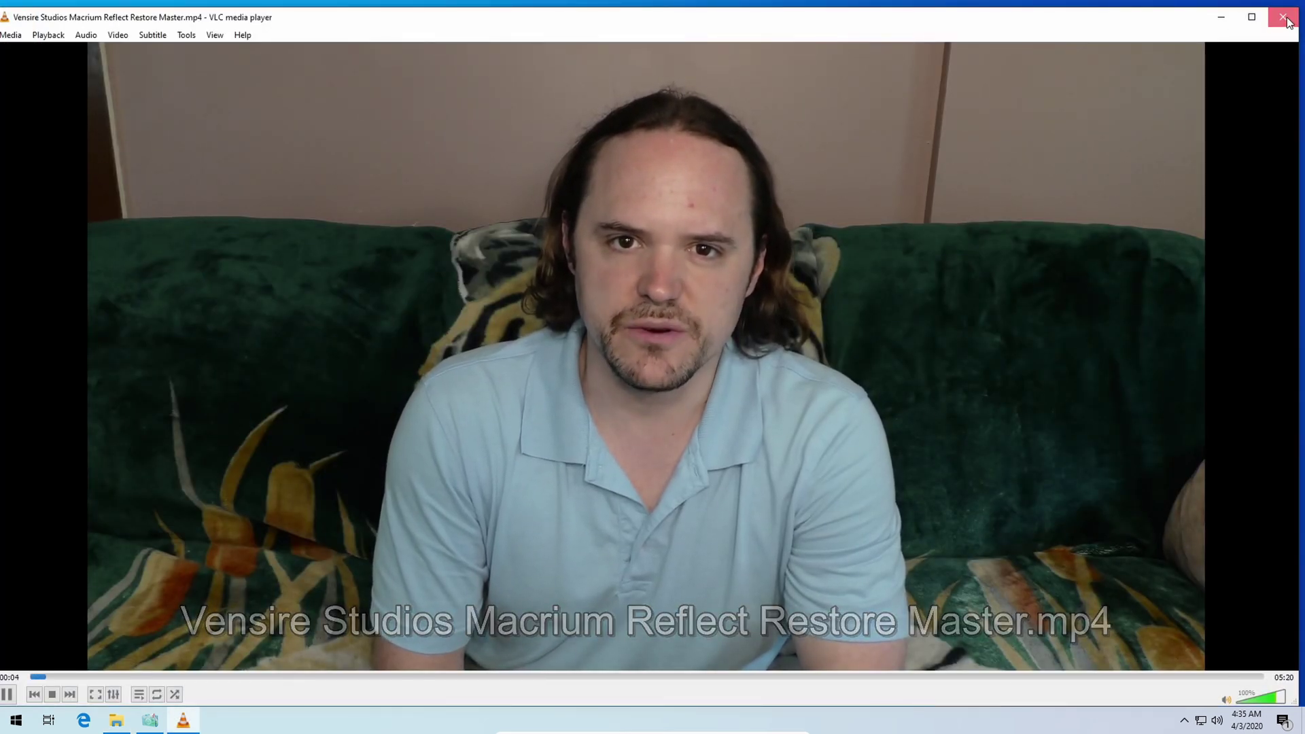
pyautogui.click(1290, 22)
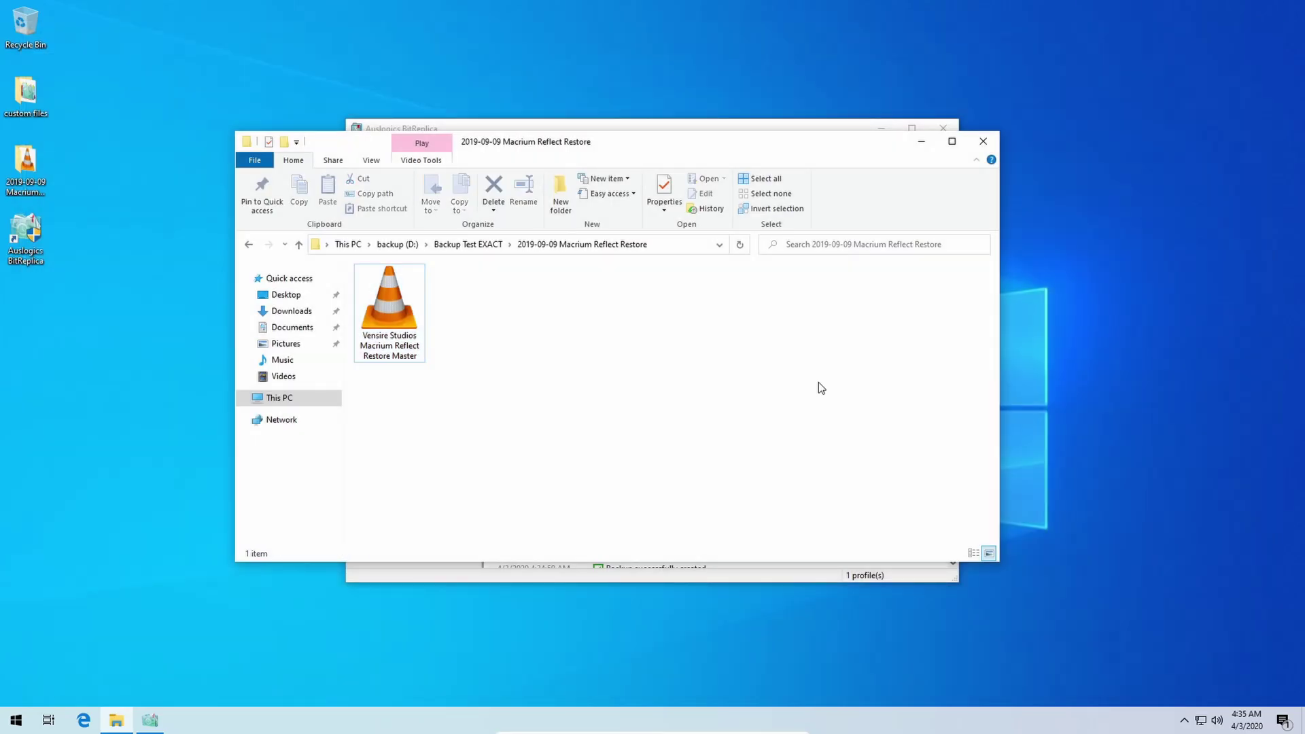
# Close File Explorer and stretch the BitReplica window to show the full backup log.
pyautogui.click(991, 142)
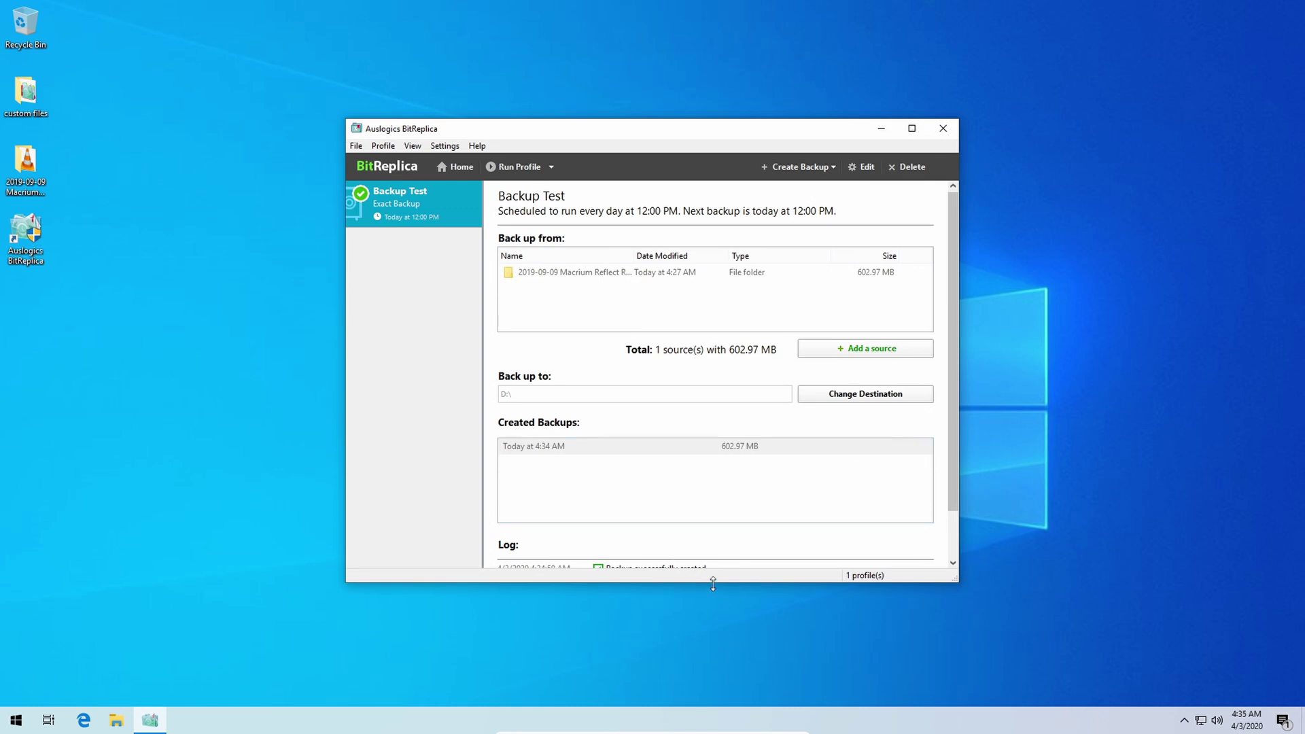
pyautogui.moveTo(713, 583); pyautogui.dragTo(730, 687)
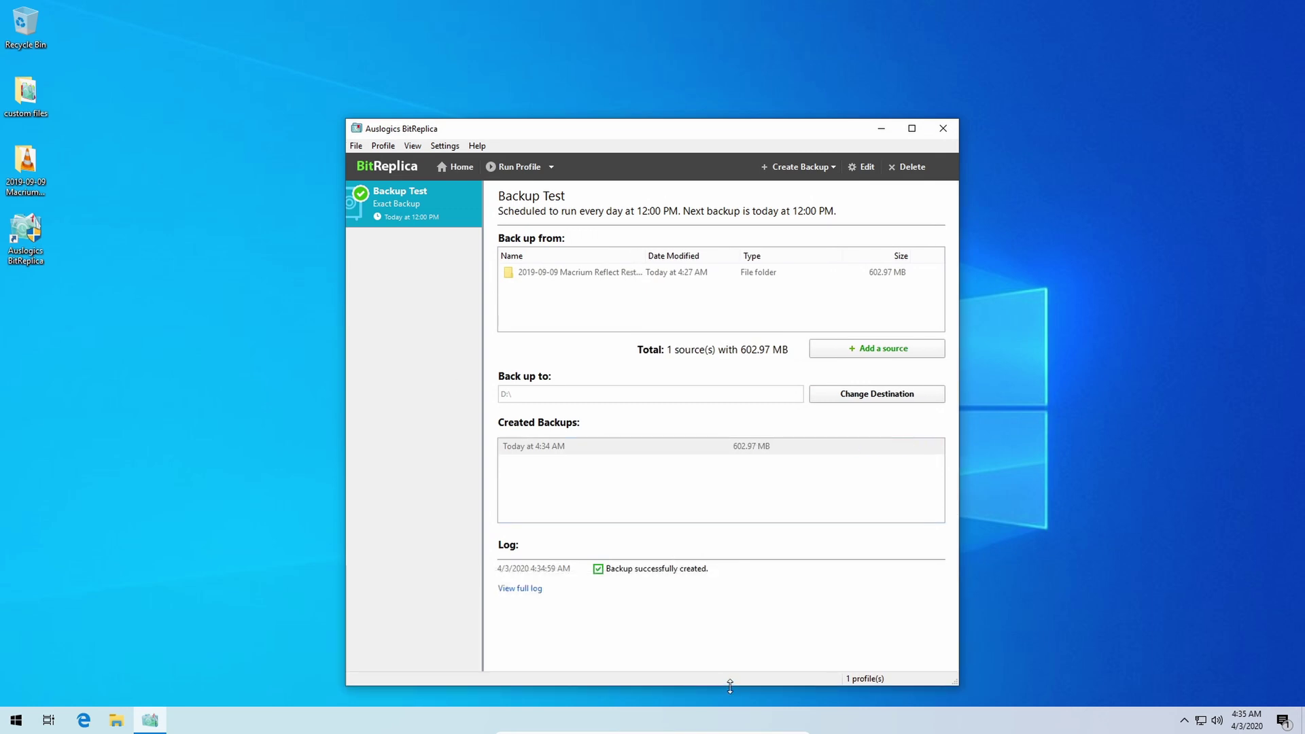